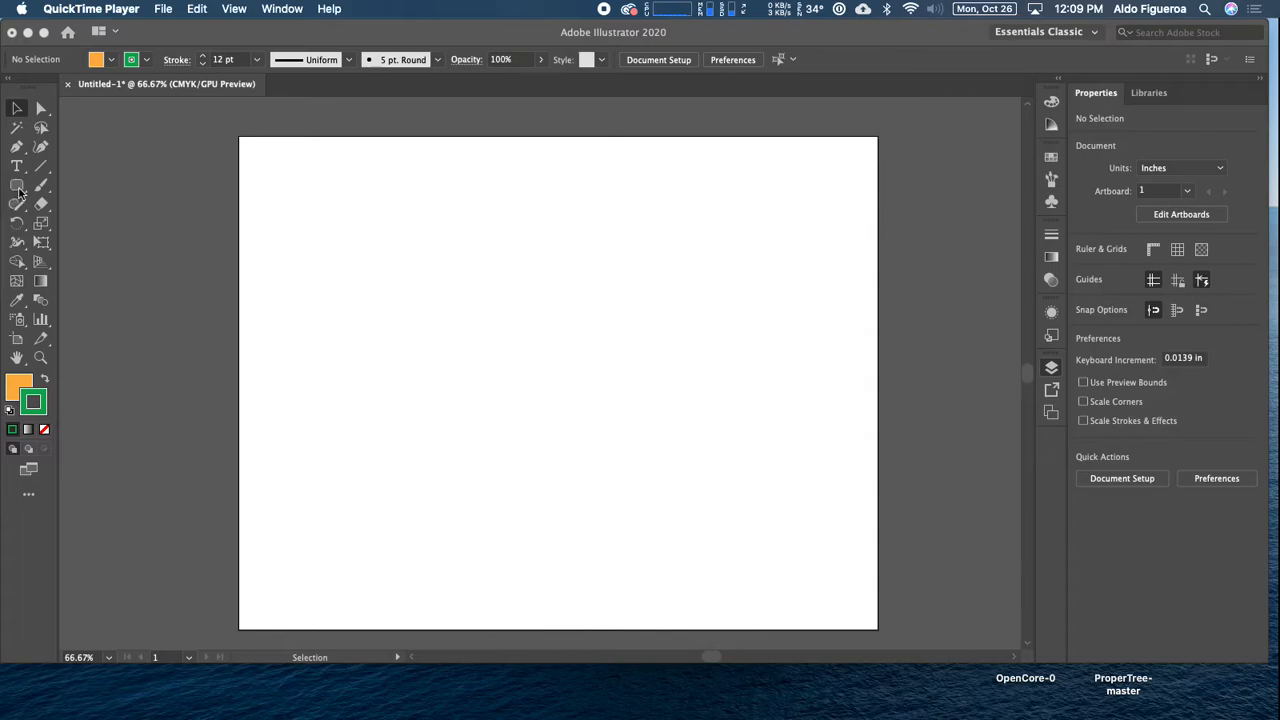
# - Draw three overlapping ellipses with orange fill and 12 pt green stroke in the artboard's upper-left area, and select all three
pyautogui.click(168, 162)
pyautogui.moveTo(168, 162); pyautogui.dragTo(166, 160)
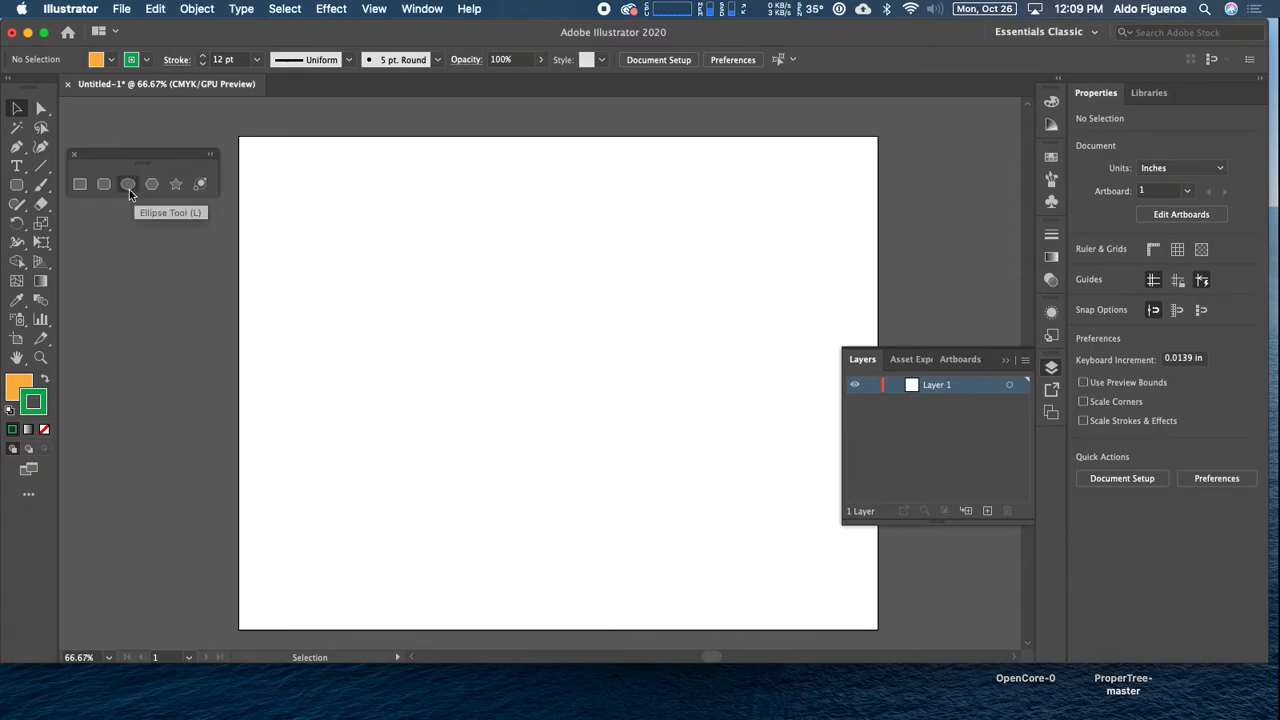
pyautogui.click(128, 187)
pyautogui.moveTo(271, 191)
pyautogui.mouseDown()
pyautogui.moveTo(377, 309)
pyautogui.moveTo(451, 355)
pyautogui.mouseUp()
pyautogui.moveTo(582, 187); pyautogui.dragTo(379, 358)
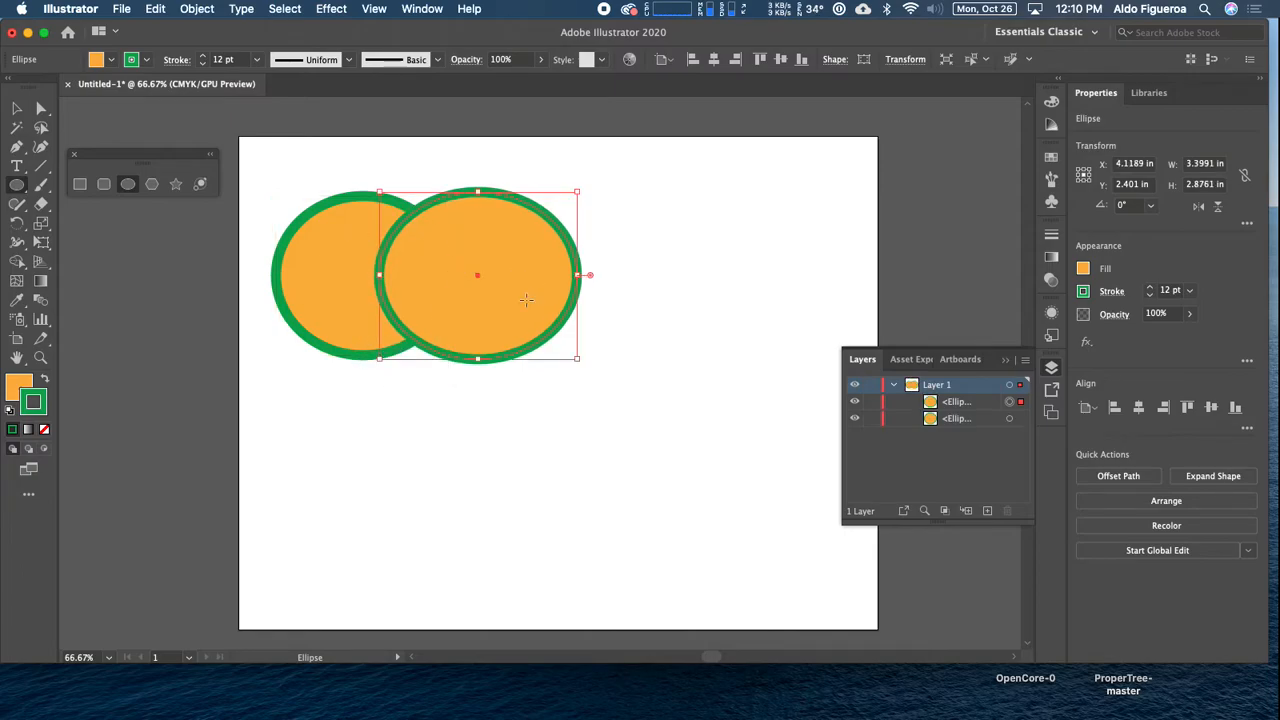
pyautogui.moveTo(453, 463); pyautogui.dragTo(286, 316)
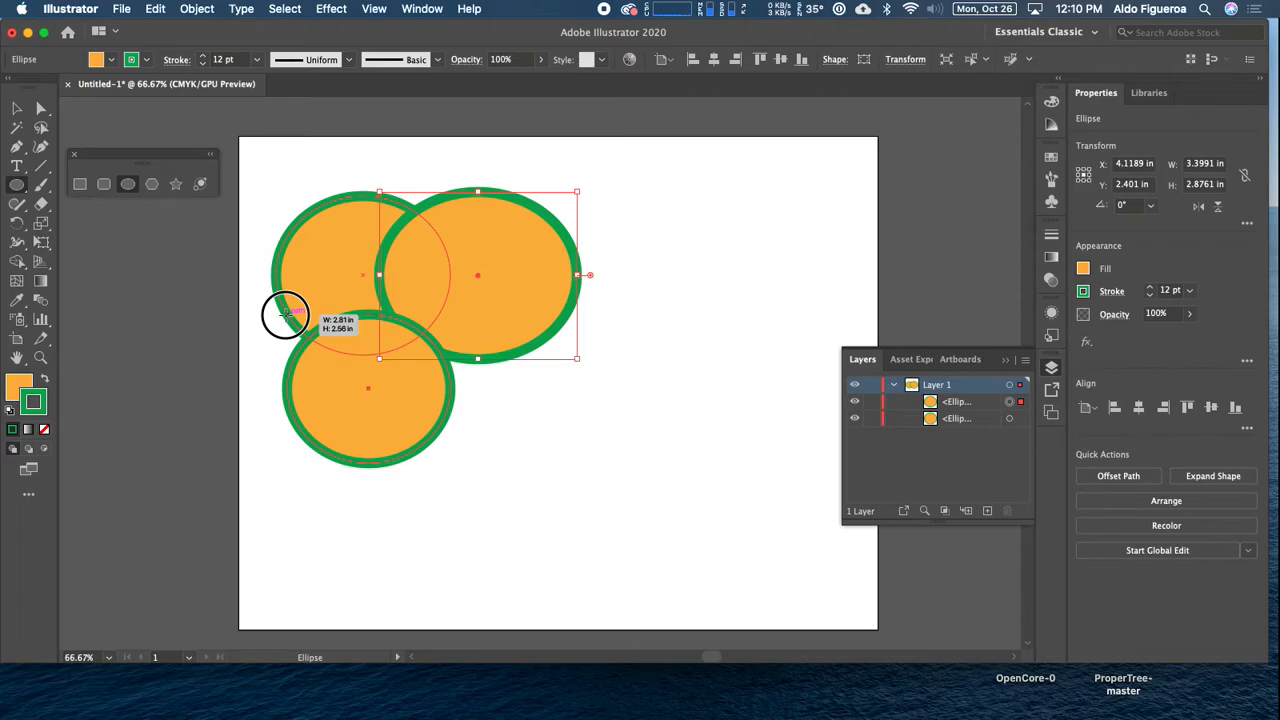
pyautogui.moveTo(286, 315)
pyautogui.mouseDown()
pyautogui.moveTo(328, 347)
pyautogui.moveTo(322, 274)
pyautogui.moveTo(368, 347)
pyautogui.moveTo(301, 290)
pyautogui.moveTo(337, 300)
pyautogui.moveTo(314, 286)
pyautogui.moveTo(330, 270)
pyautogui.mouseUp()
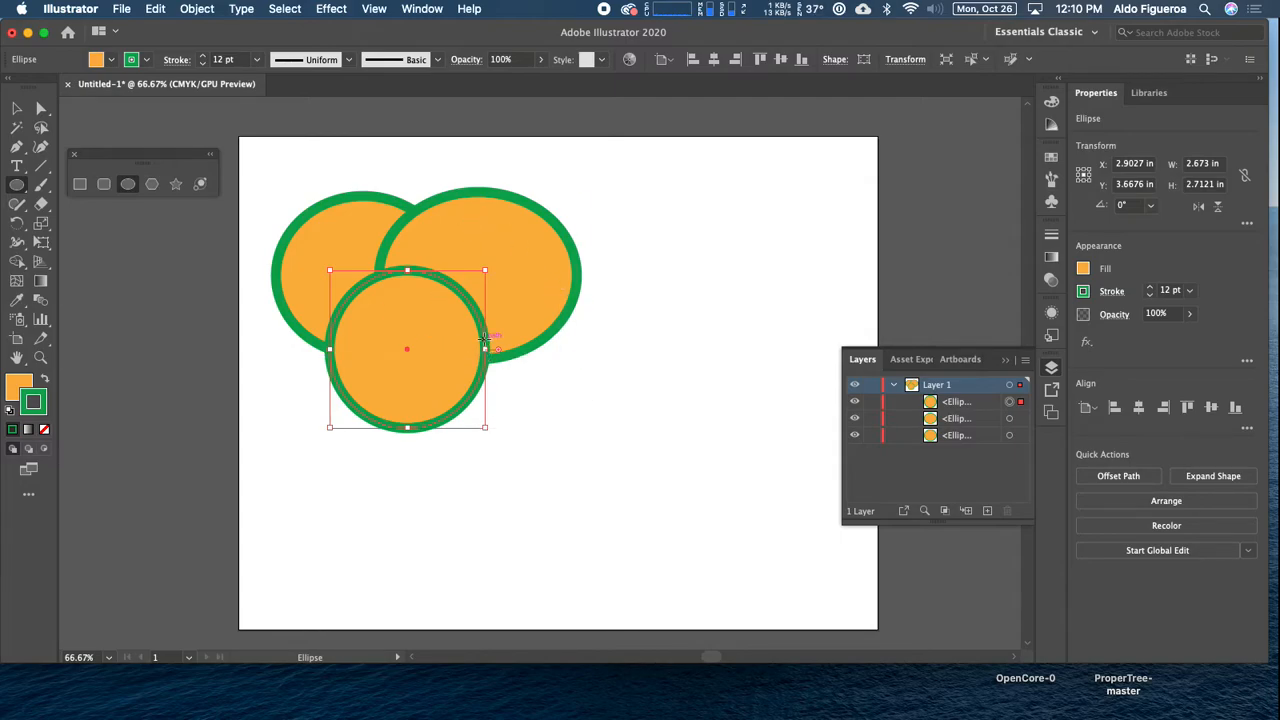
pyautogui.click(17, 108)
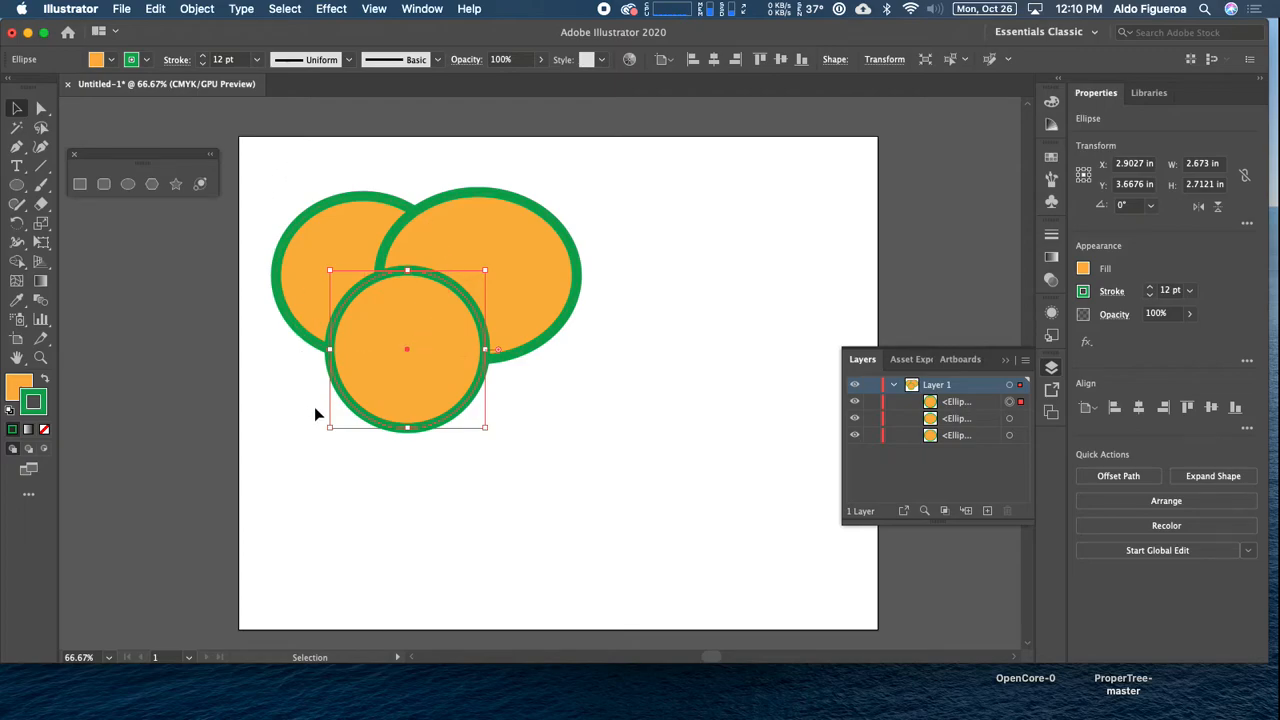
pyautogui.moveTo(542, 410); pyautogui.dragTo(305, 259)
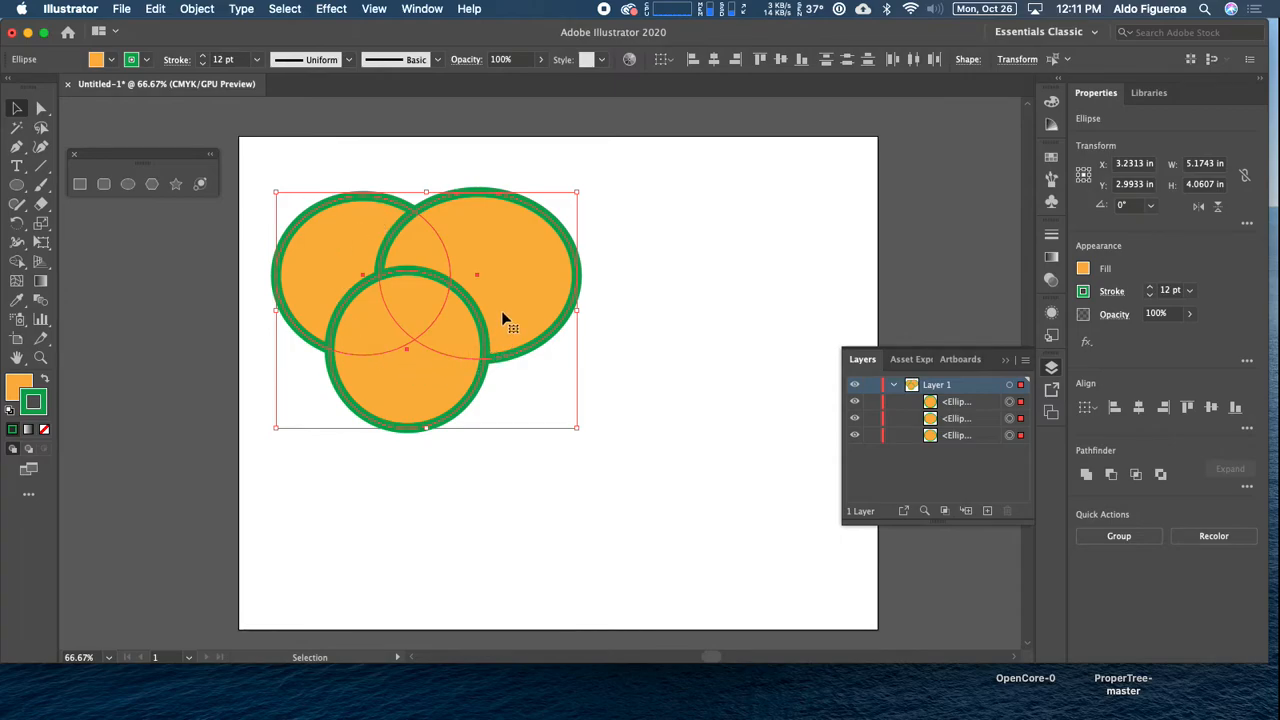
# - Try the default white fill and 1 pt black stroke on the three ellipses and undo it
pyautogui.click(11, 416)
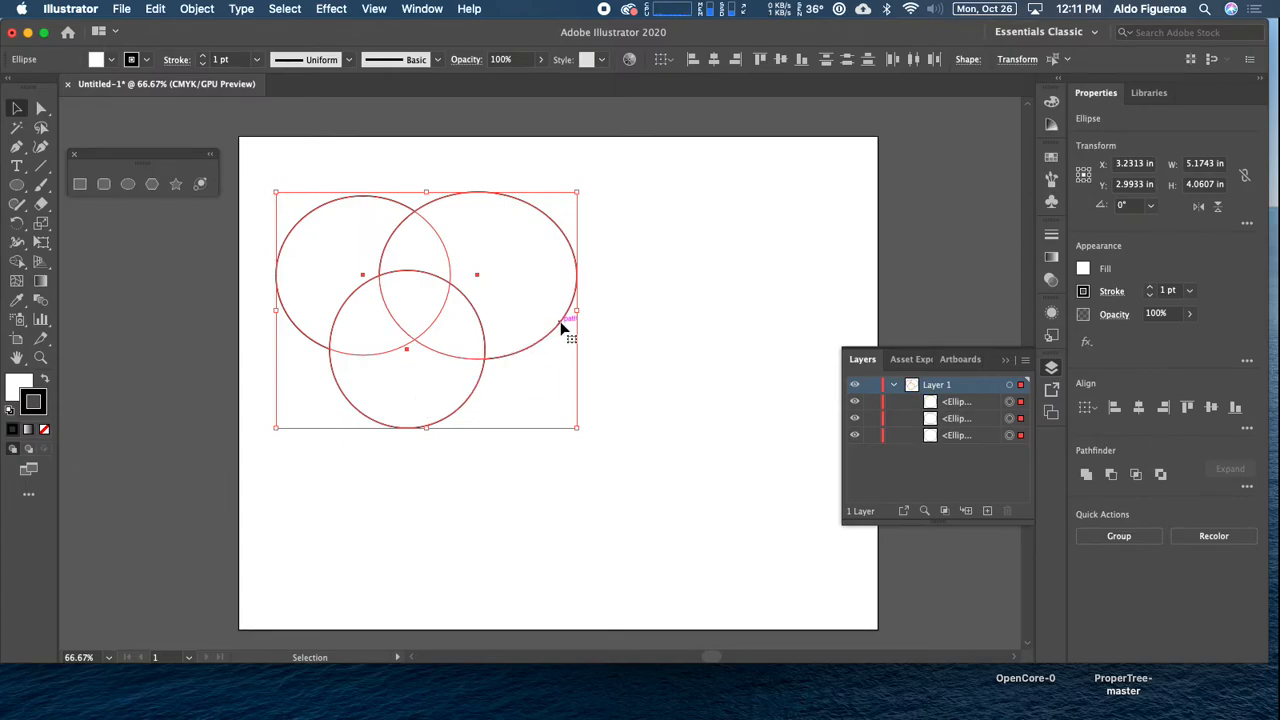
pyautogui.click(157, 9)
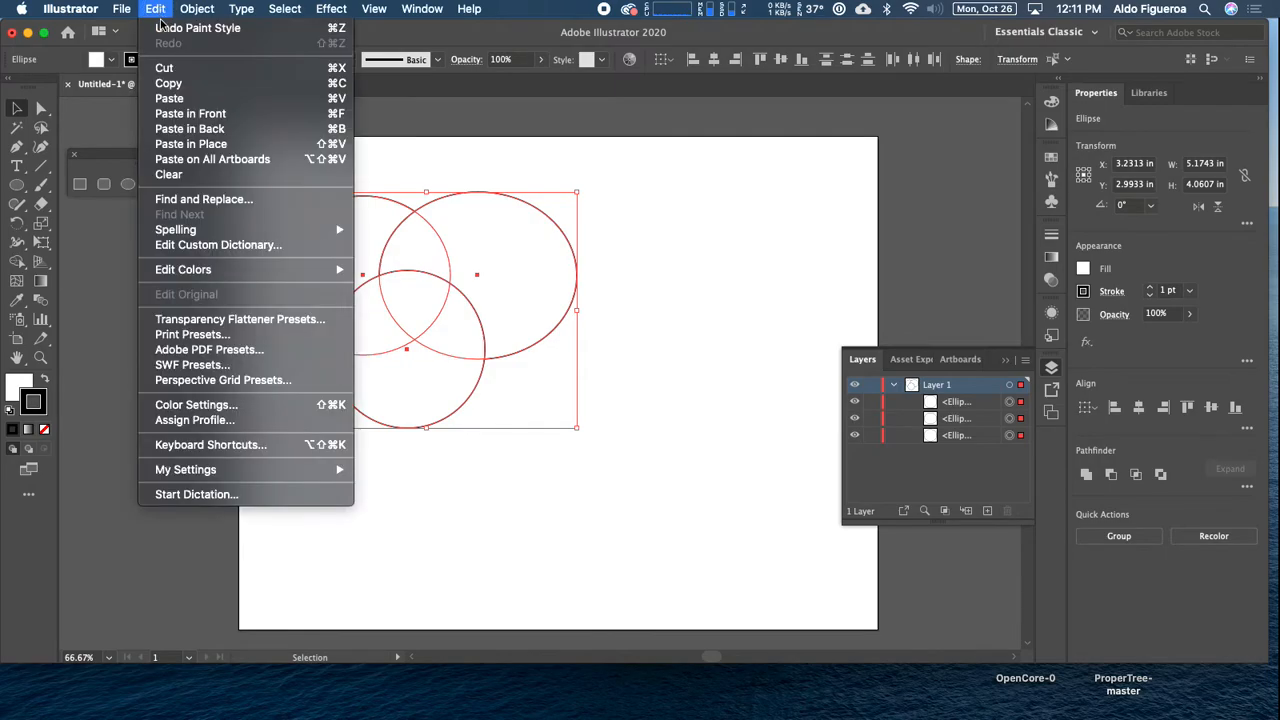
pyautogui.click(185, 24)
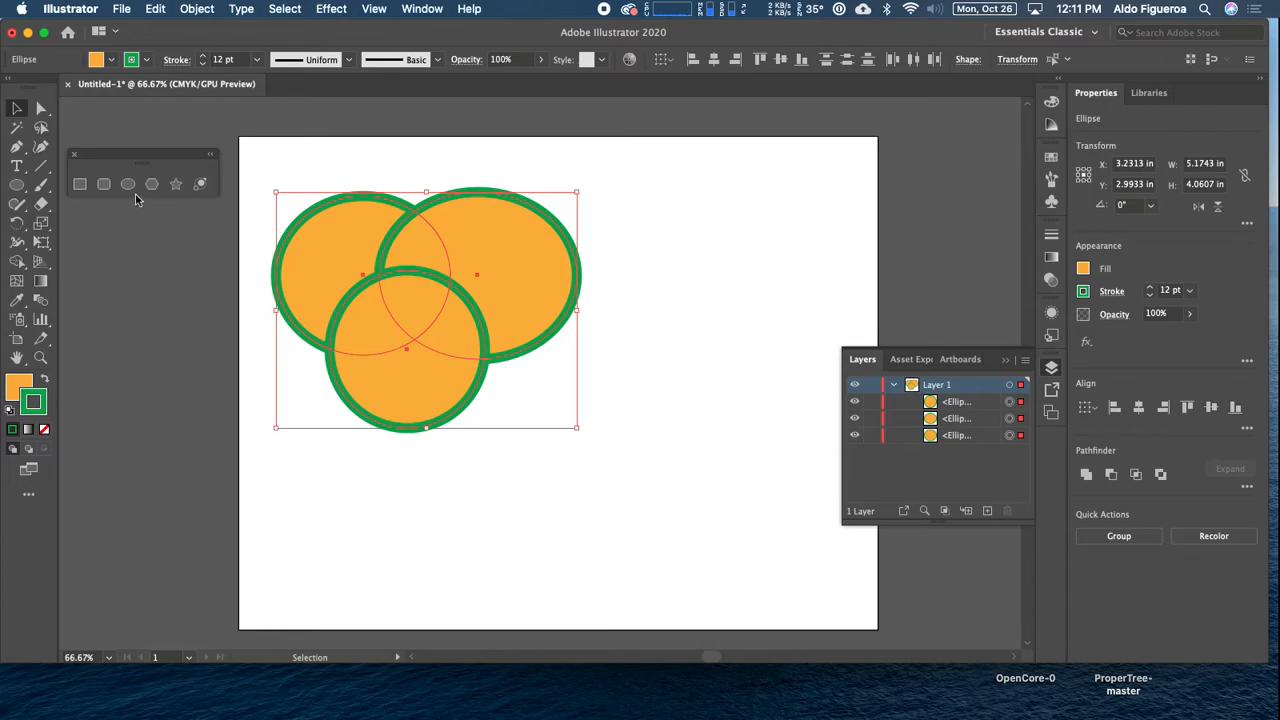
# - Split off the three outer regions of the ellipses with Shape Builder and merge the inner overlaps into one centre shape
pyautogui.click(17, 263)
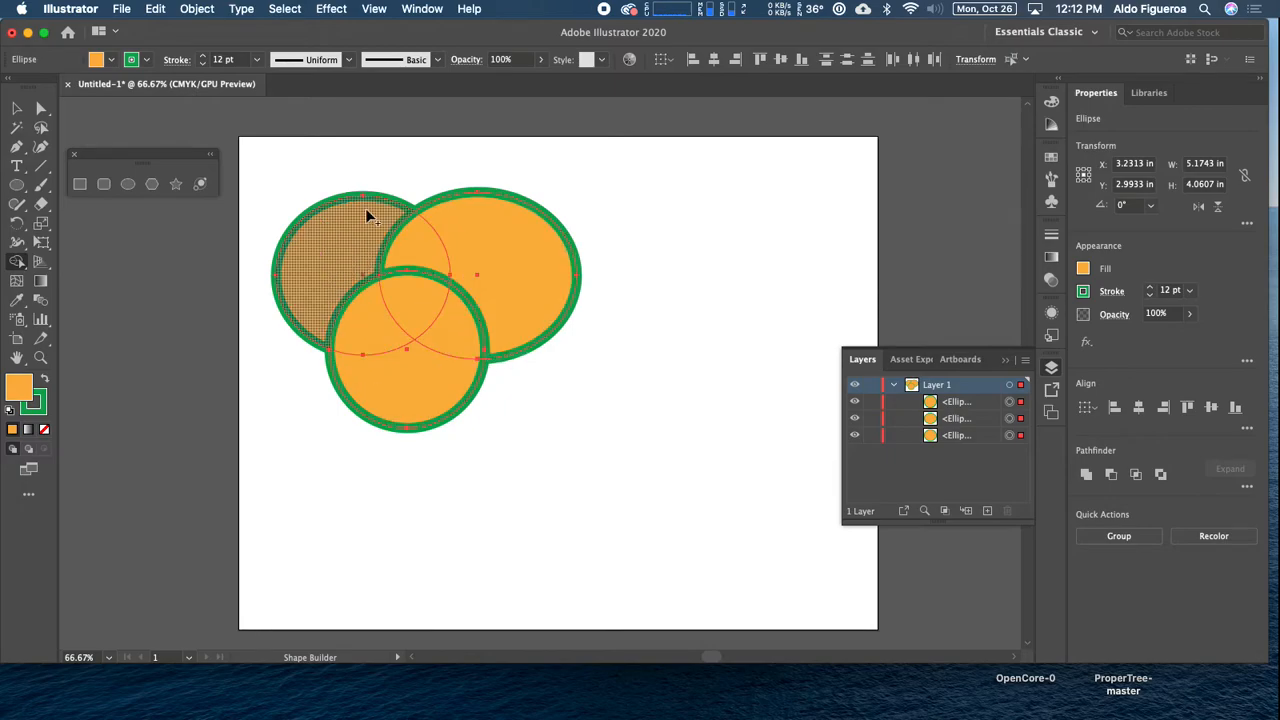
pyautogui.click(411, 389)
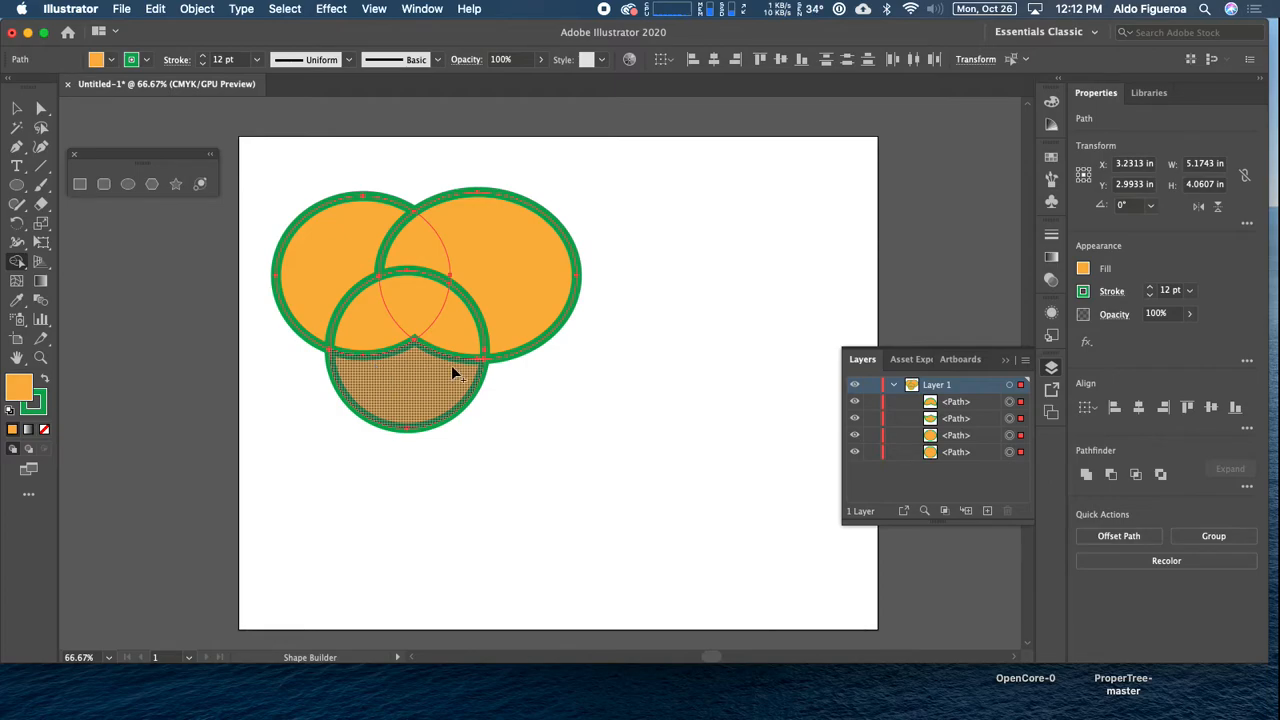
pyautogui.click(515, 268)
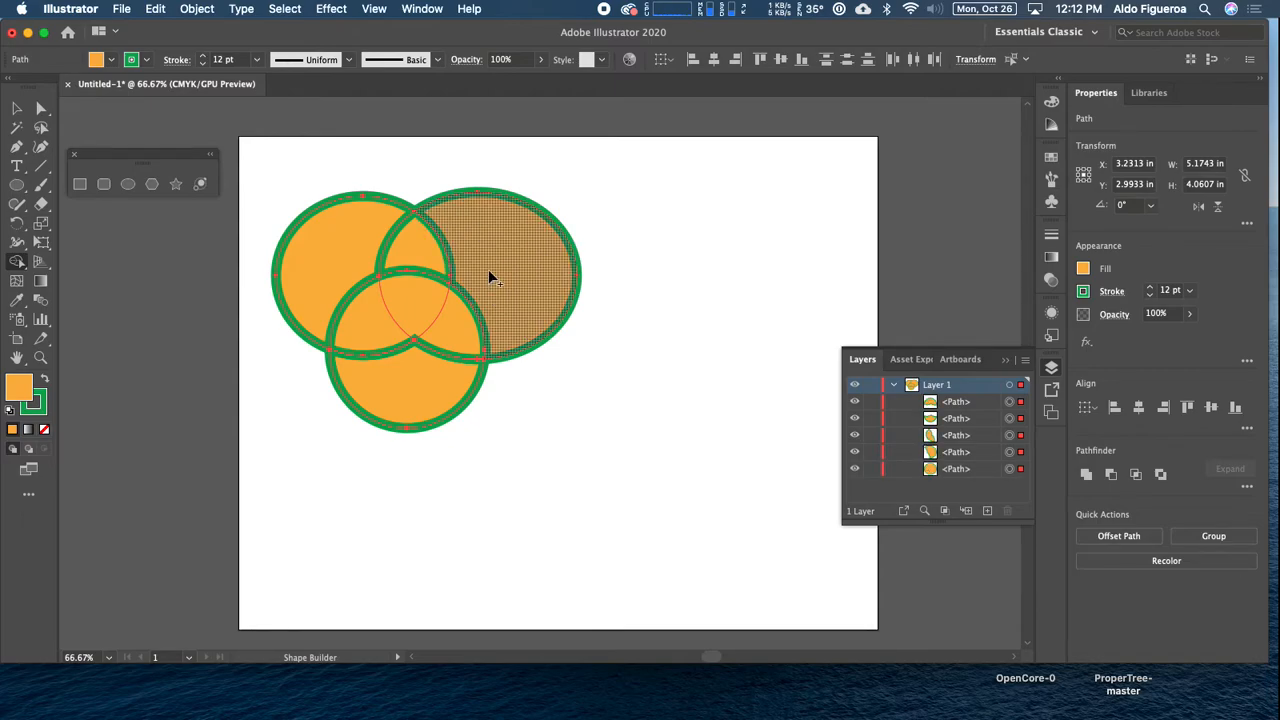
pyautogui.click(331, 250)
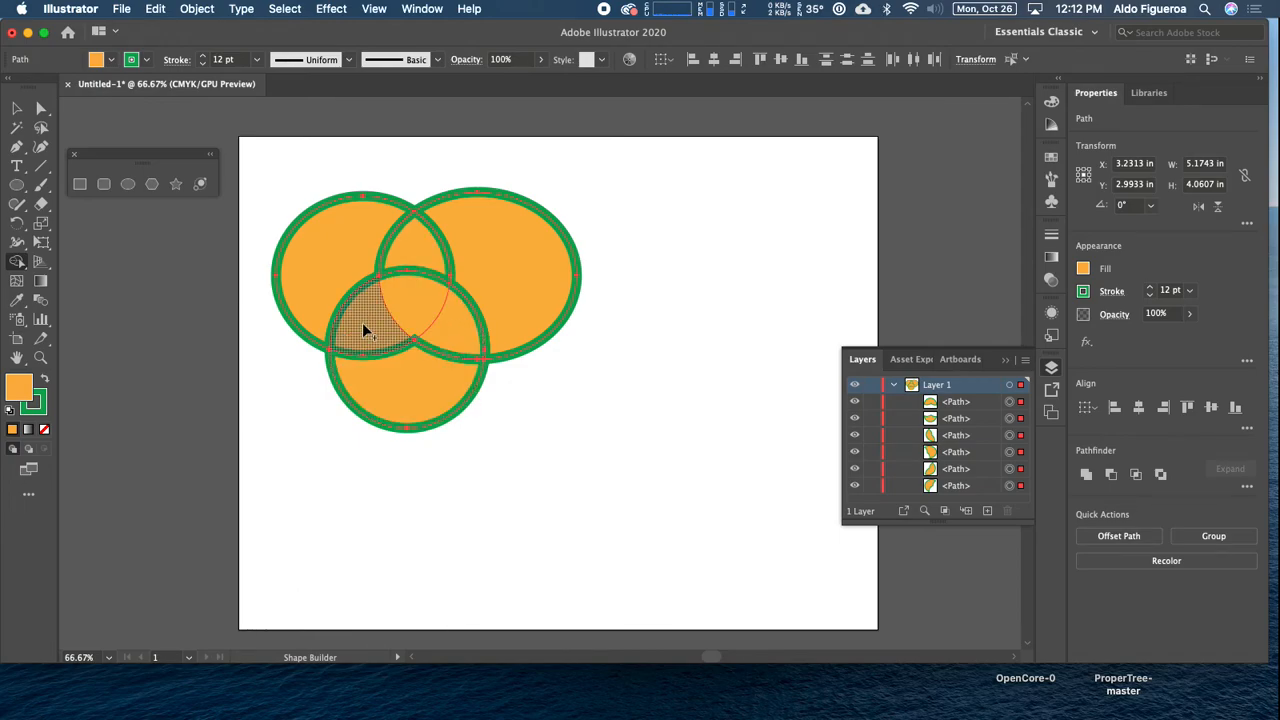
pyautogui.moveTo(365, 330)
pyautogui.mouseDown()
pyautogui.moveTo(360, 314)
pyautogui.moveTo(394, 294)
pyautogui.moveTo(412, 250)
pyautogui.moveTo(450, 337)
pyautogui.mouseUp()
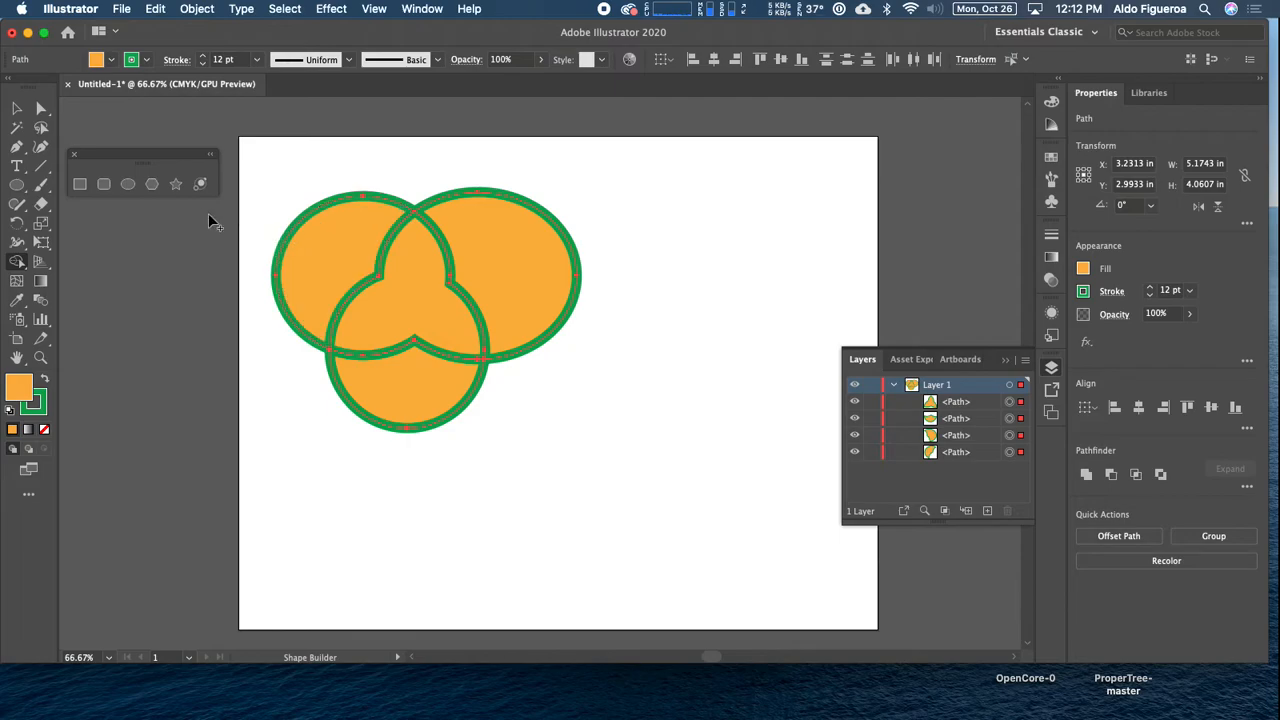
# - Move the three outer pieces slightly outward so gaps separate them from the centre shape
pyautogui.click(18, 110)
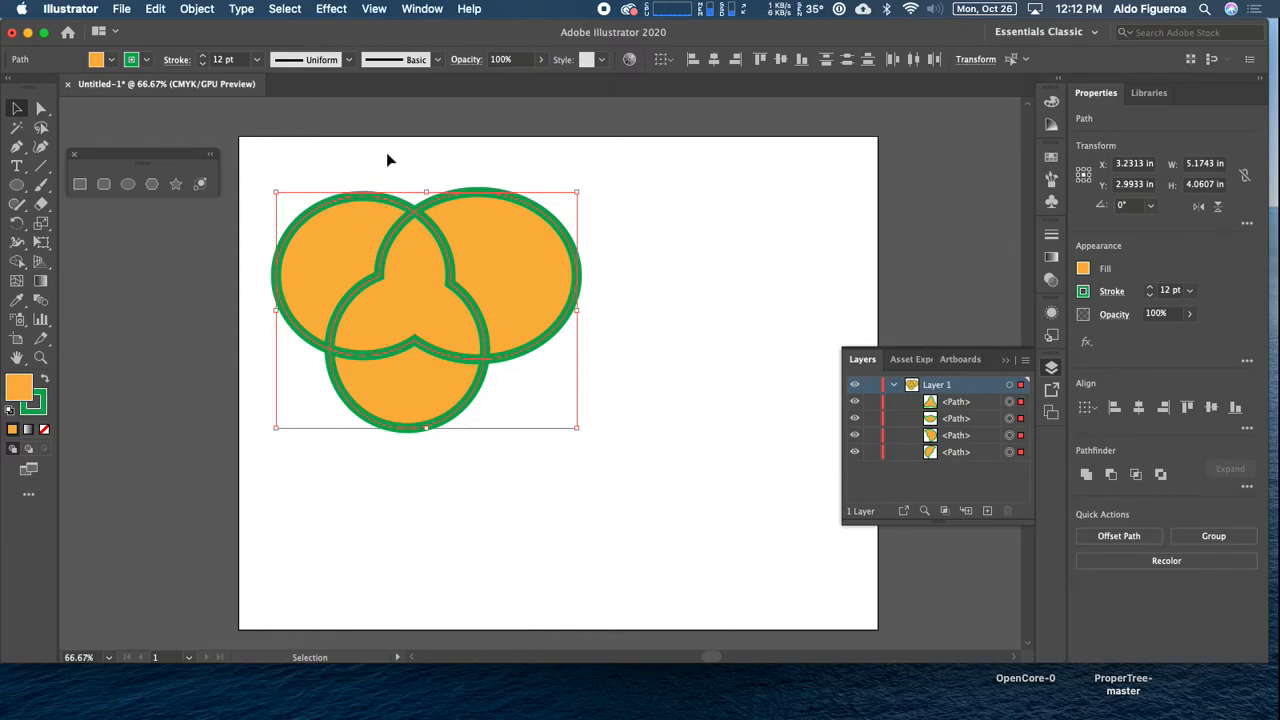
pyautogui.click(418, 157)
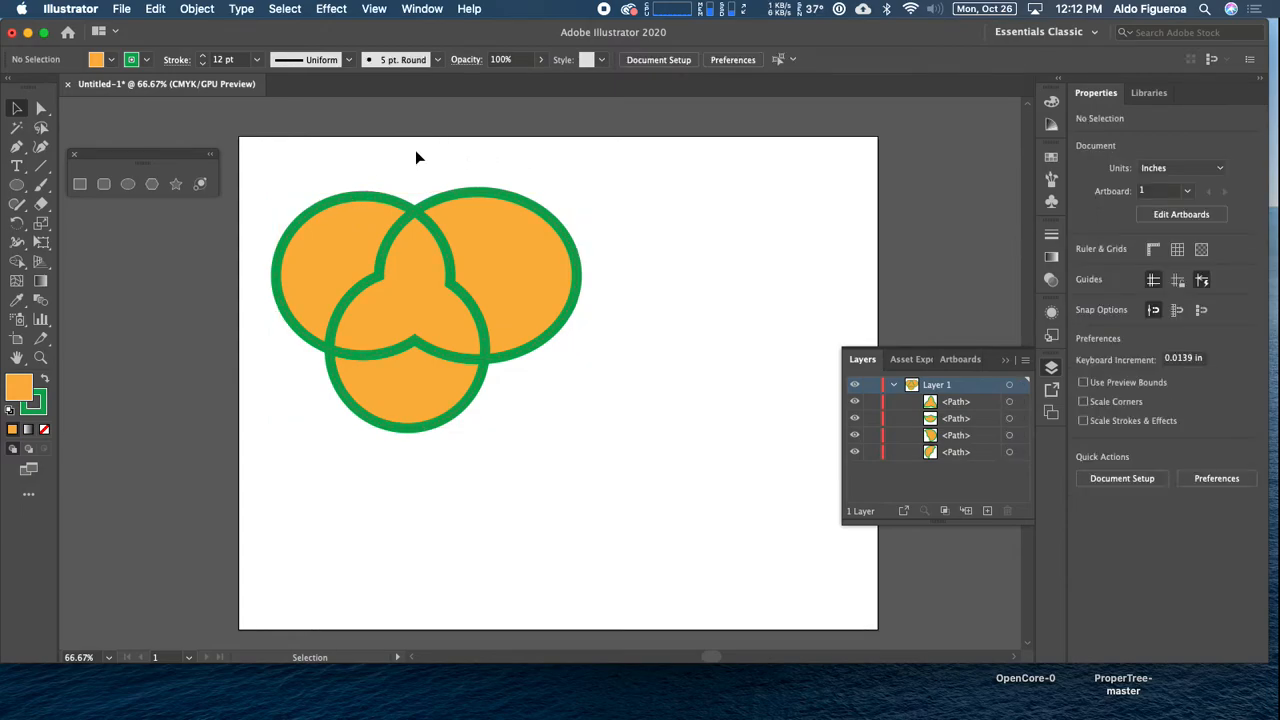
pyautogui.click(535, 258)
pyautogui.moveTo(532, 254); pyautogui.dragTo(545, 251)
pyautogui.click(333, 246)
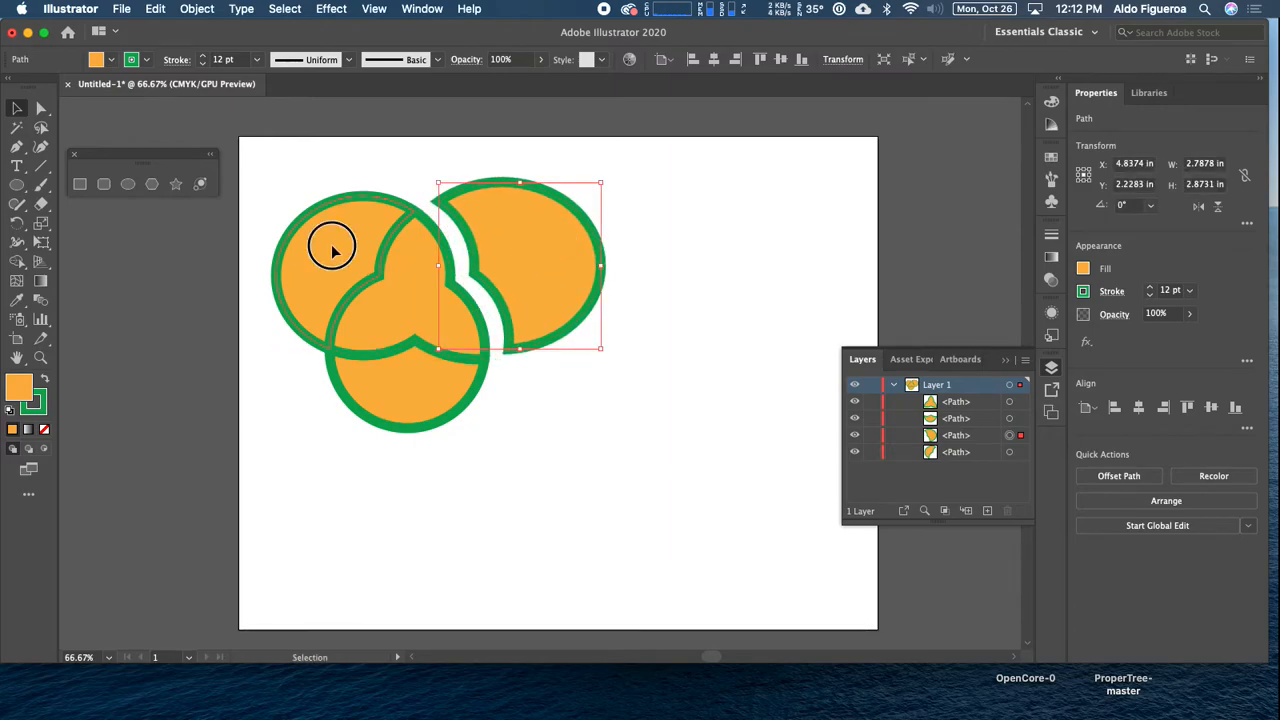
pyautogui.moveTo(331, 248); pyautogui.dragTo(309, 236)
pyautogui.click(425, 408)
pyautogui.moveTo(414, 406); pyautogui.dragTo(412, 428)
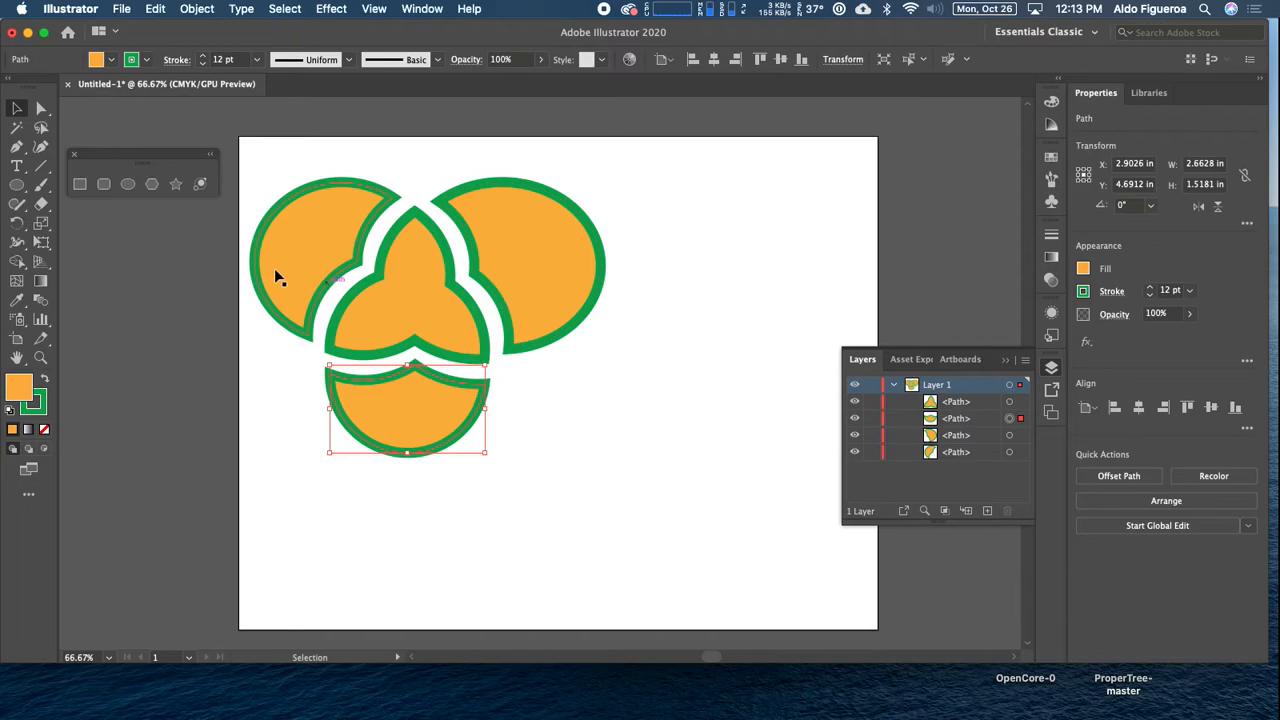
# - Draw a rounded rectangle about 5.2 by 4.5 in beside the separated pieces, extending past the artboard's right edge
pyautogui.click(105, 188)
pyautogui.moveTo(569, 356); pyautogui.dragTo(368, 349)
pyautogui.moveTo(445, 192); pyautogui.dragTo(747, 454)
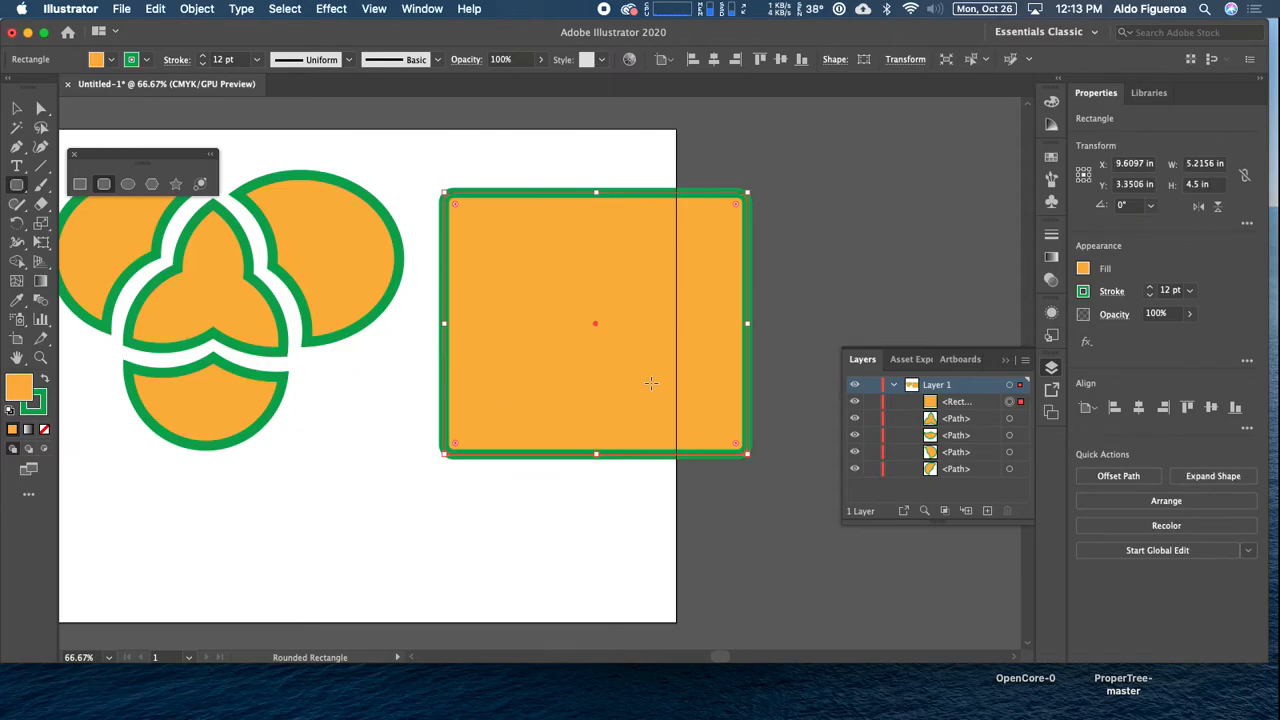
# - Draw two five-pointed stars inside the rectangle's upper-left corner, one about 1.3 in wide and one about 0.7 in wide
pyautogui.click(178, 184)
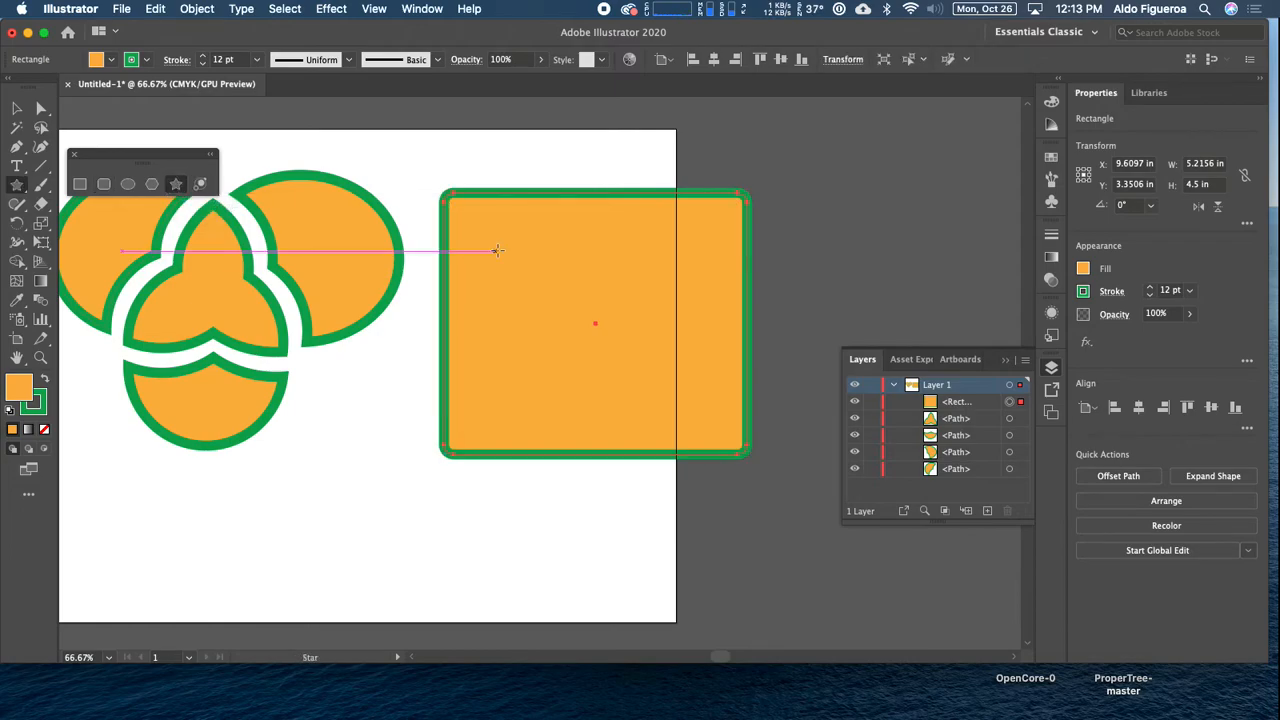
pyautogui.moveTo(479, 234); pyautogui.dragTo(540, 274)
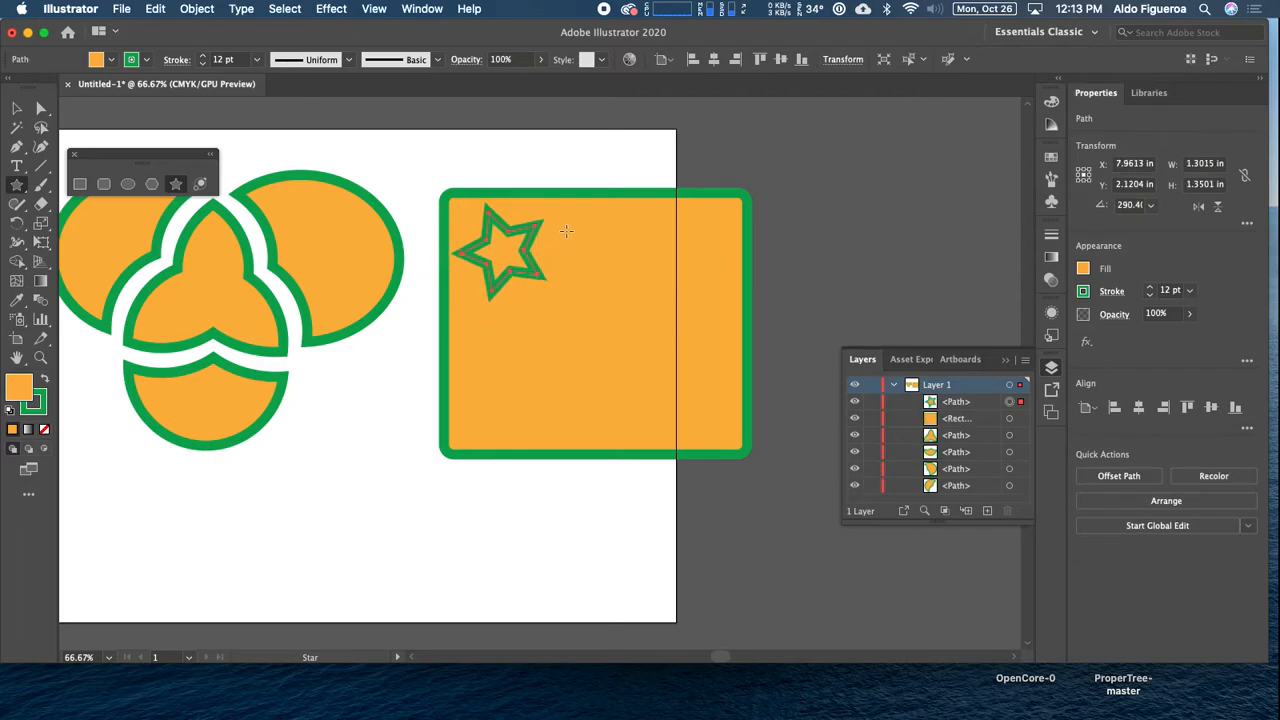
pyautogui.moveTo(566, 231); pyautogui.dragTo(541, 246)
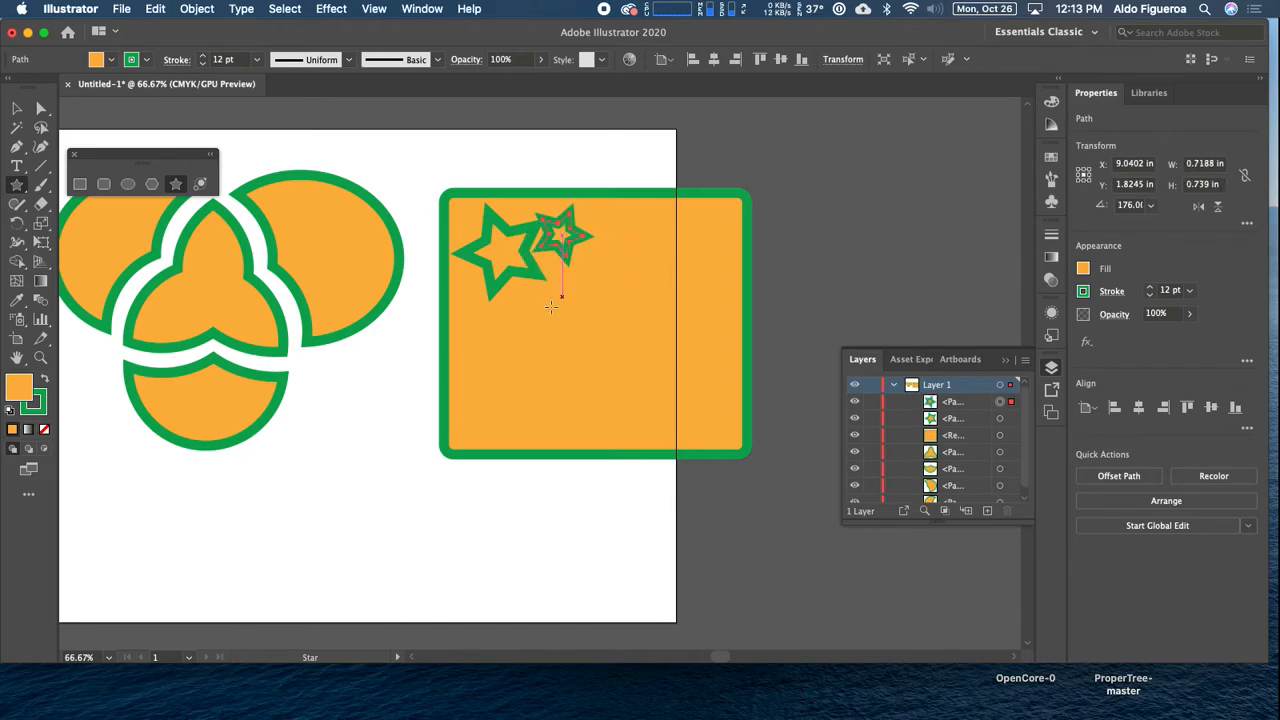
# - Apply the default white fill and 1 pt black stroke to both stars
pyautogui.click(20, 108)
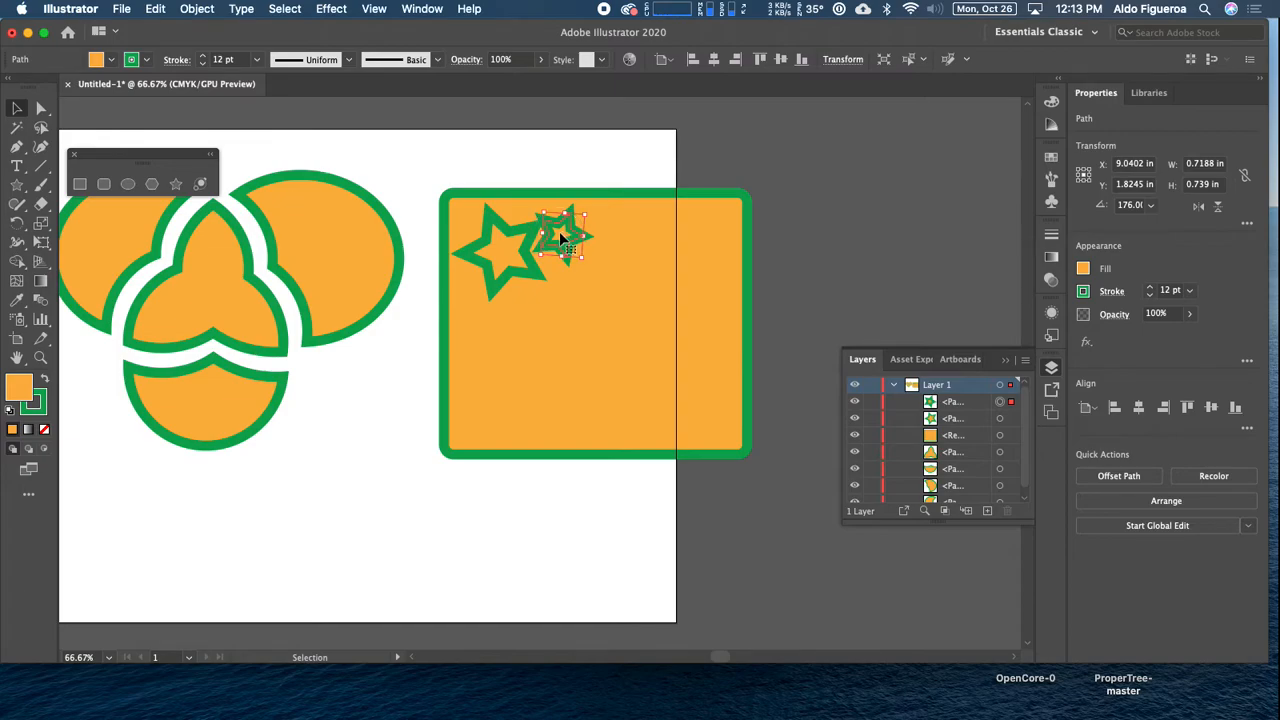
pyautogui.keyDown('shift'); pyautogui.click(502, 253); pyautogui.keyUp('shift')
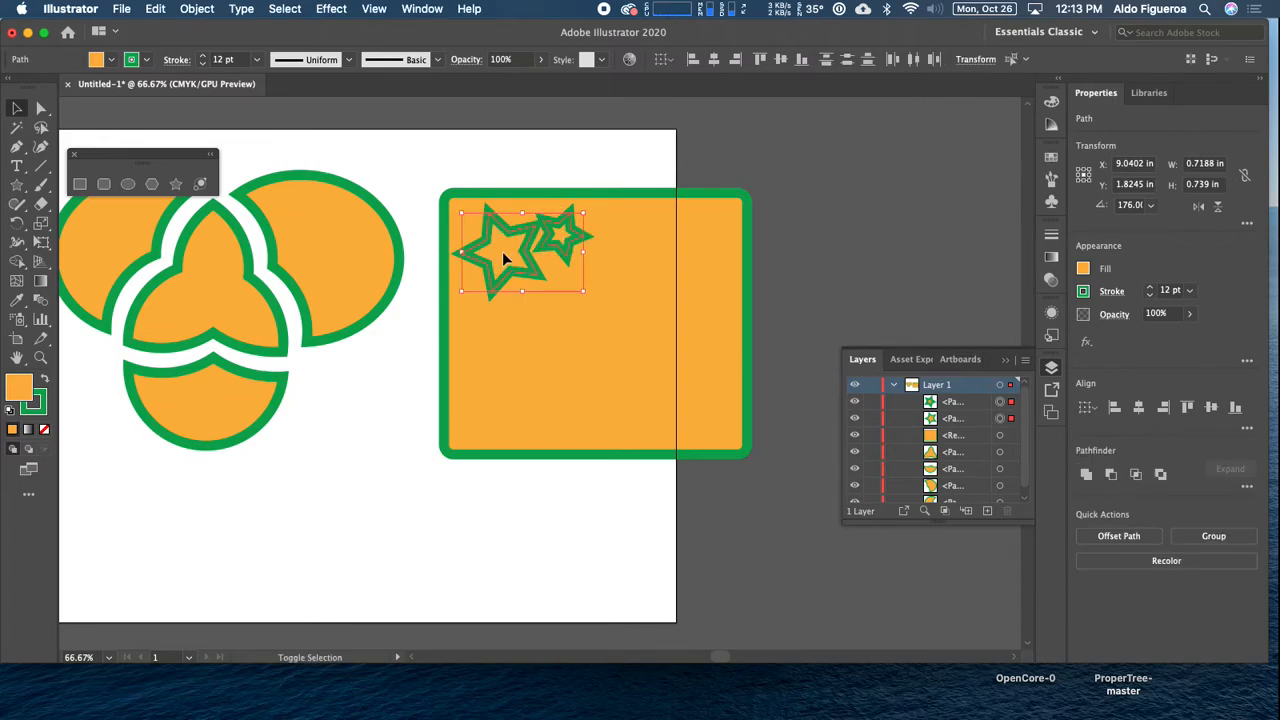
pyautogui.click(10, 413)
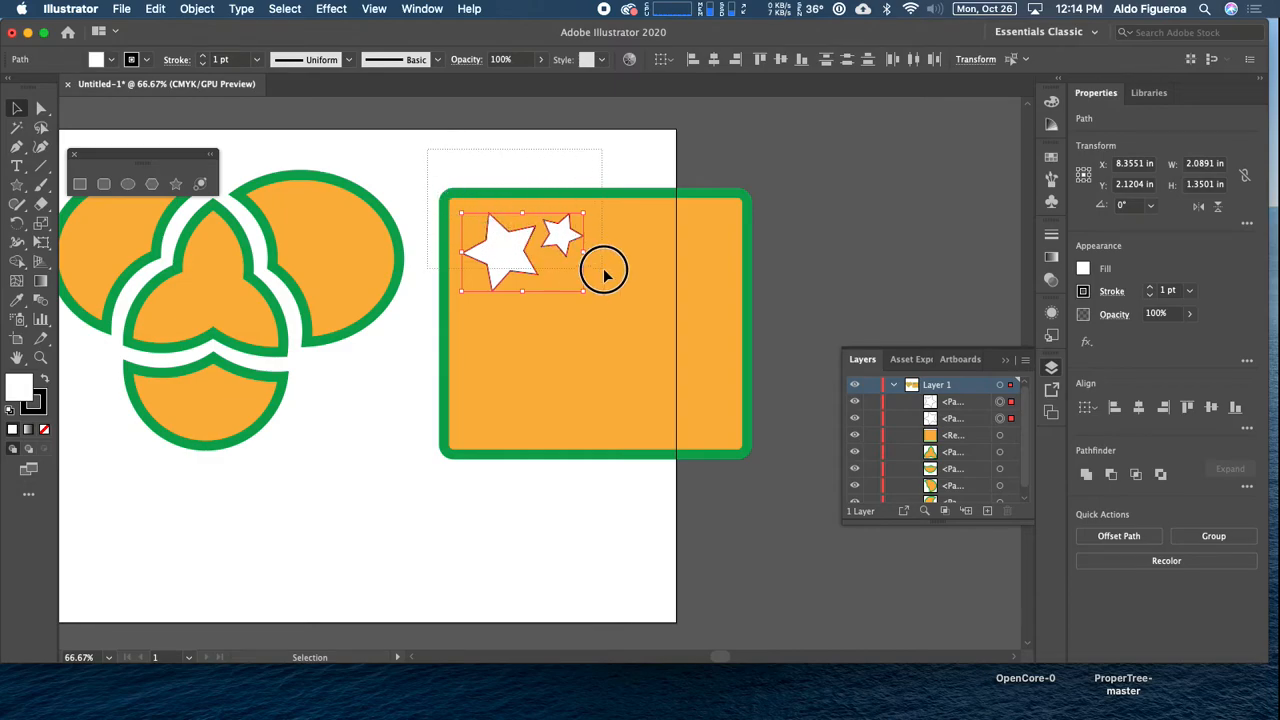
# - Shift the rectangle and both stars slightly down and right, and separate the star areas from the rectangle with Shape Builder
pyautogui.keyDown('shift'); pyautogui.click(599, 333); pyautogui.keyUp('shift')
pyautogui.moveTo(540, 392); pyautogui.dragTo(590, 411)
pyautogui.moveTo(472, 178); pyautogui.dragTo(663, 312)
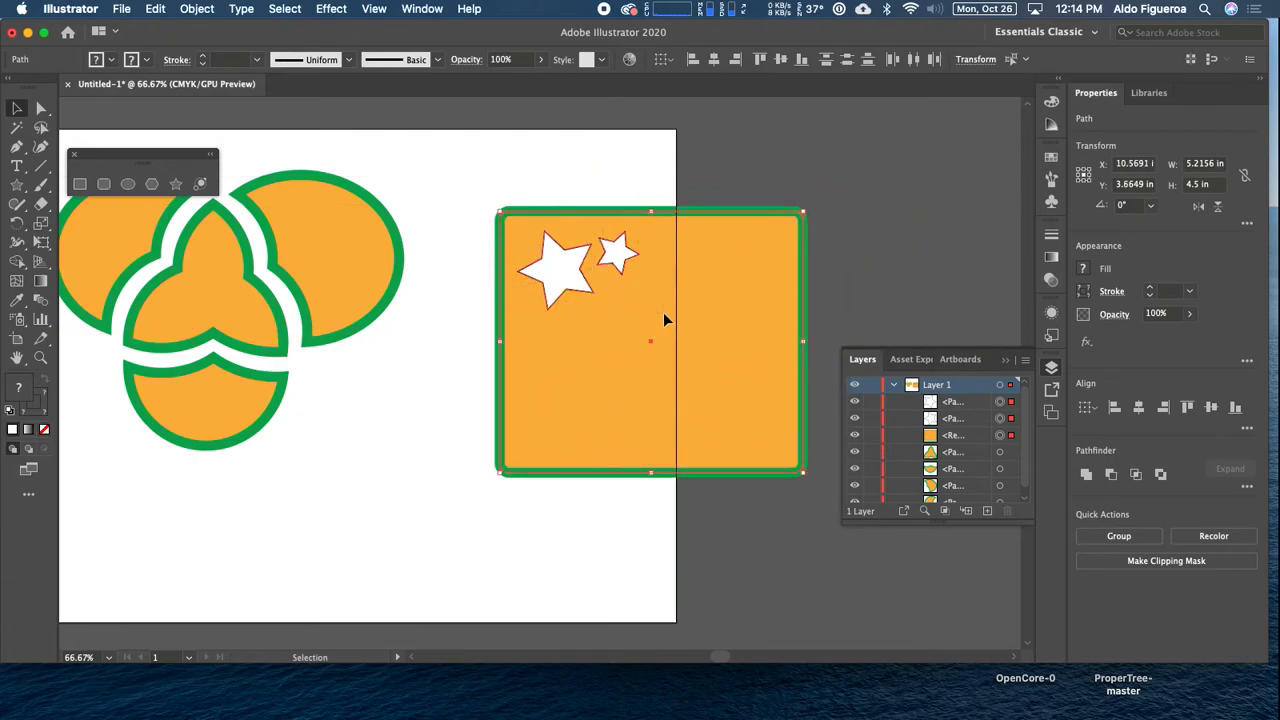
pyautogui.click(18, 265)
pyautogui.click(558, 268)
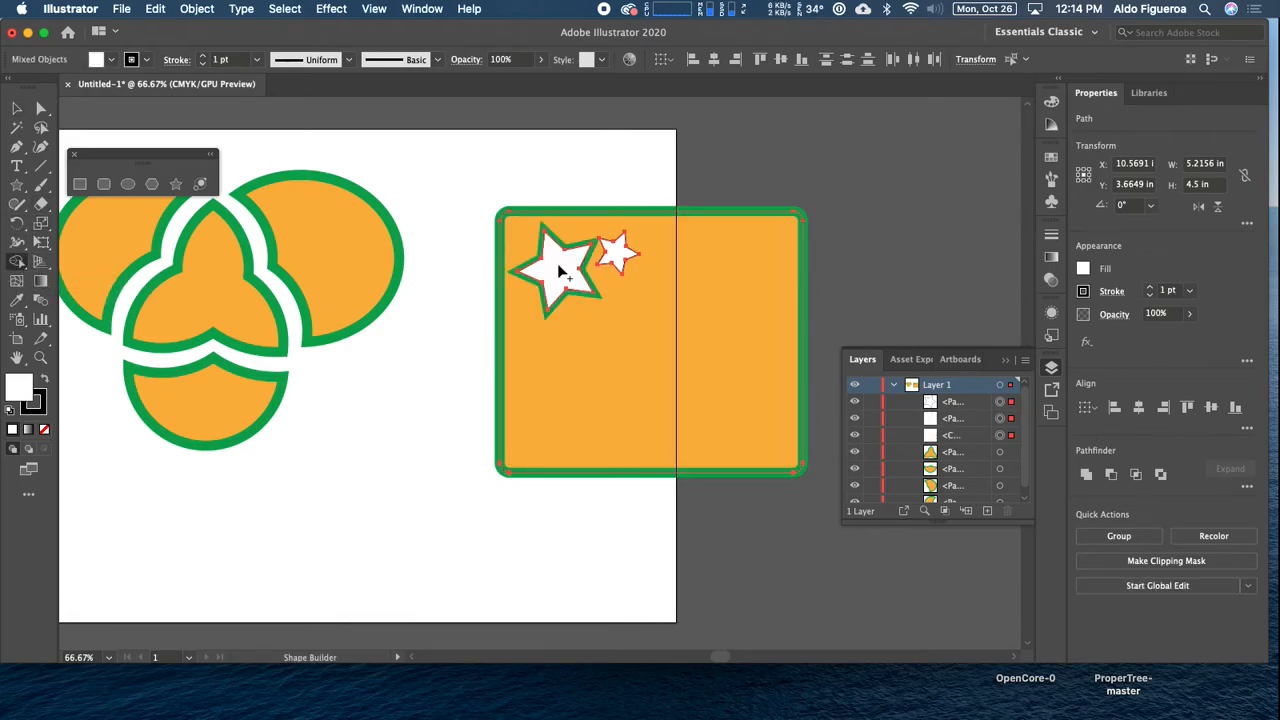
pyautogui.click(617, 256)
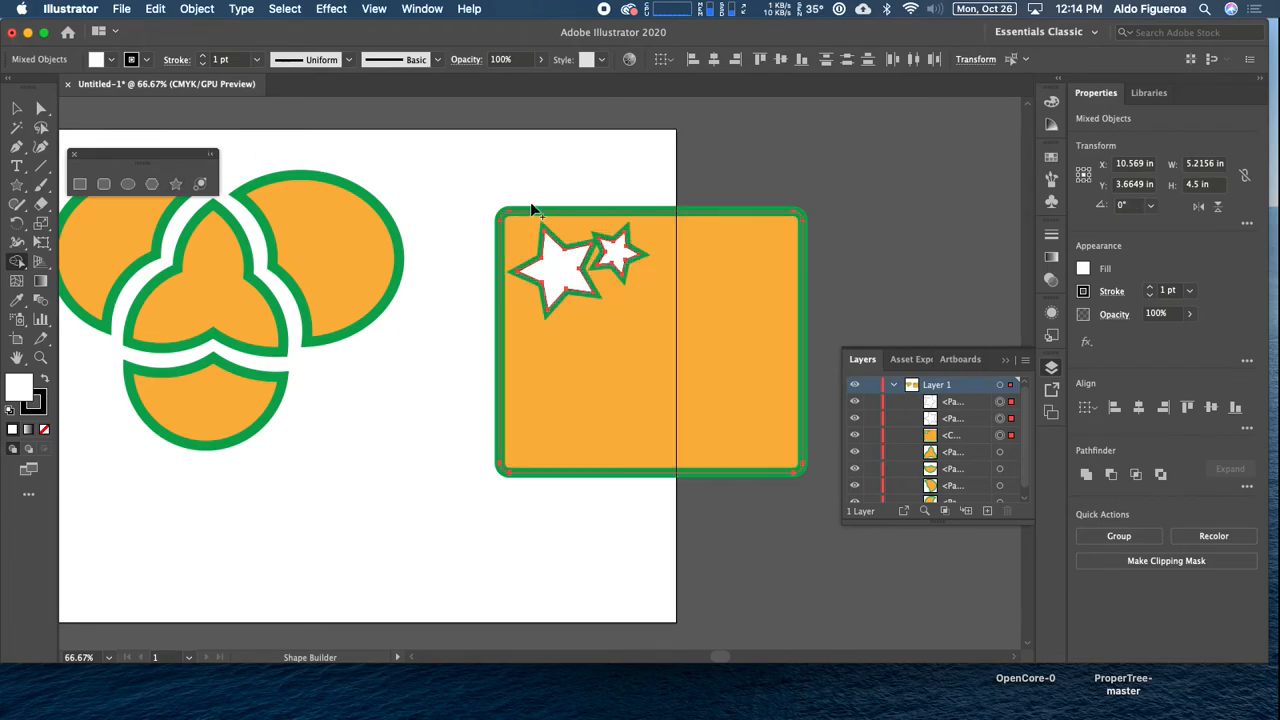
# - Delete both white star shapes from the rectangle and move the cut-out rectangle off the artboard onto the grey canvas
pyautogui.click(17, 108)
pyautogui.click(527, 153)
pyautogui.click(559, 270)
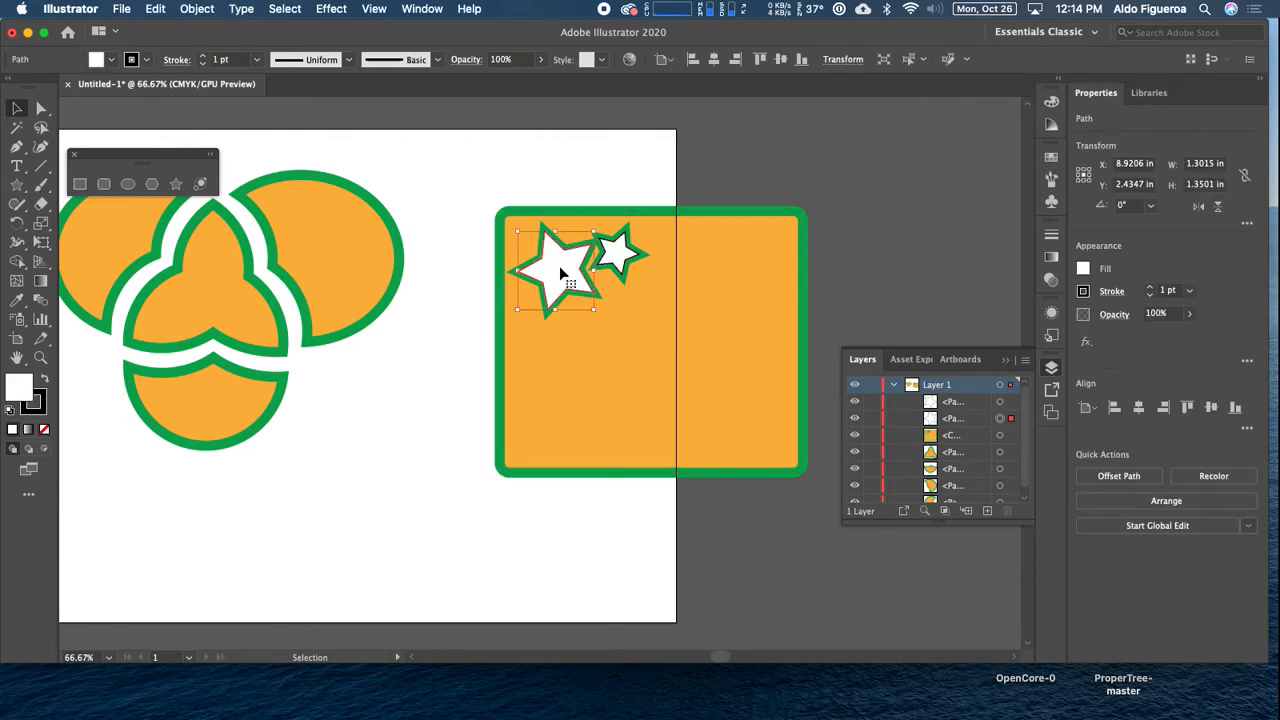
pyautogui.press('Delete')
pyautogui.click(612, 252)
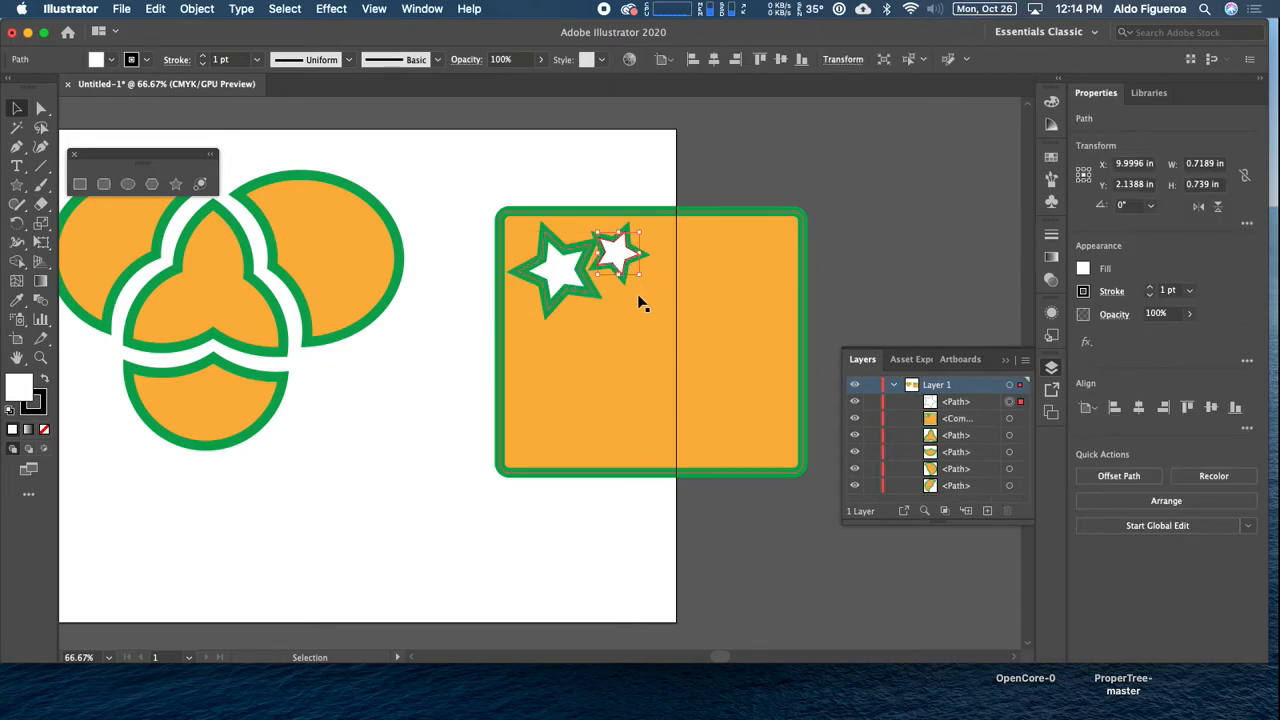
pyautogui.press('Delete')
pyautogui.moveTo(594, 372); pyautogui.dragTo(786, 318)
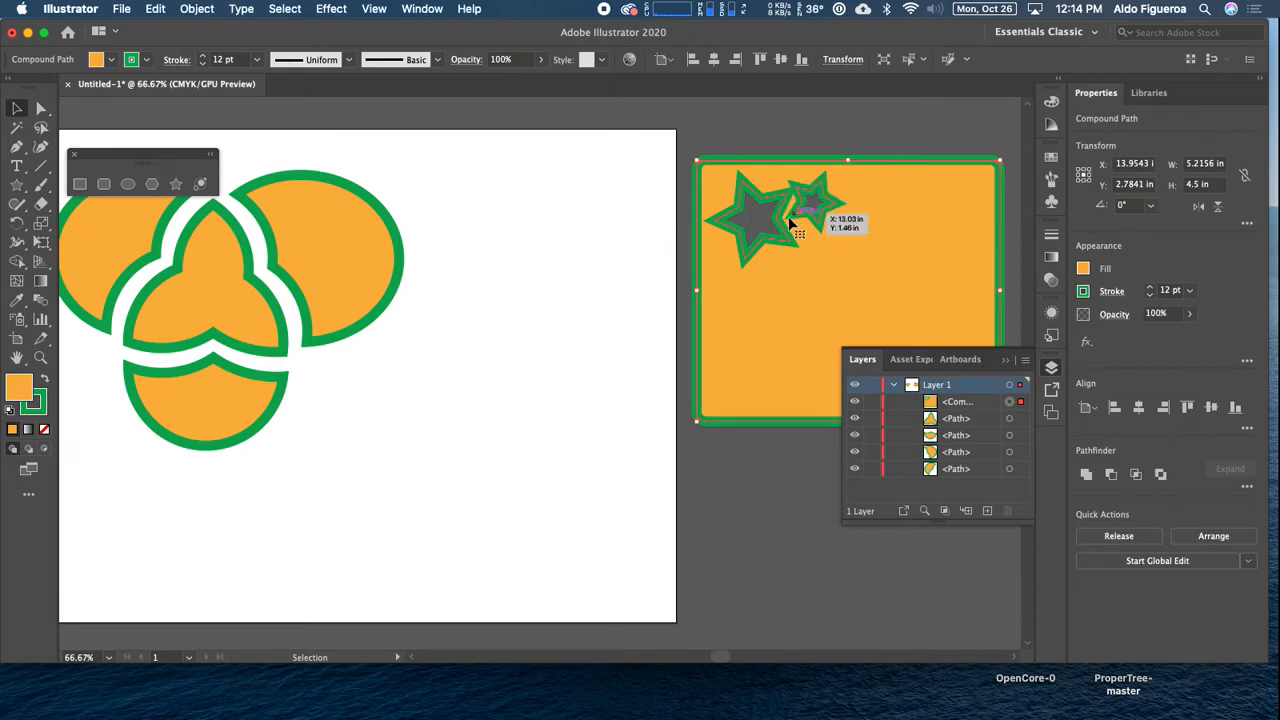
# - Reduce the cut-out rectangle's stroke to 7 pt and set its stroke colour to None
pyautogui.click(203, 66)
pyautogui.click(203, 66)
pyautogui.click(203, 66)
pyautogui.click(203, 66)
pyautogui.click(203, 66)
pyautogui.click(146, 60)
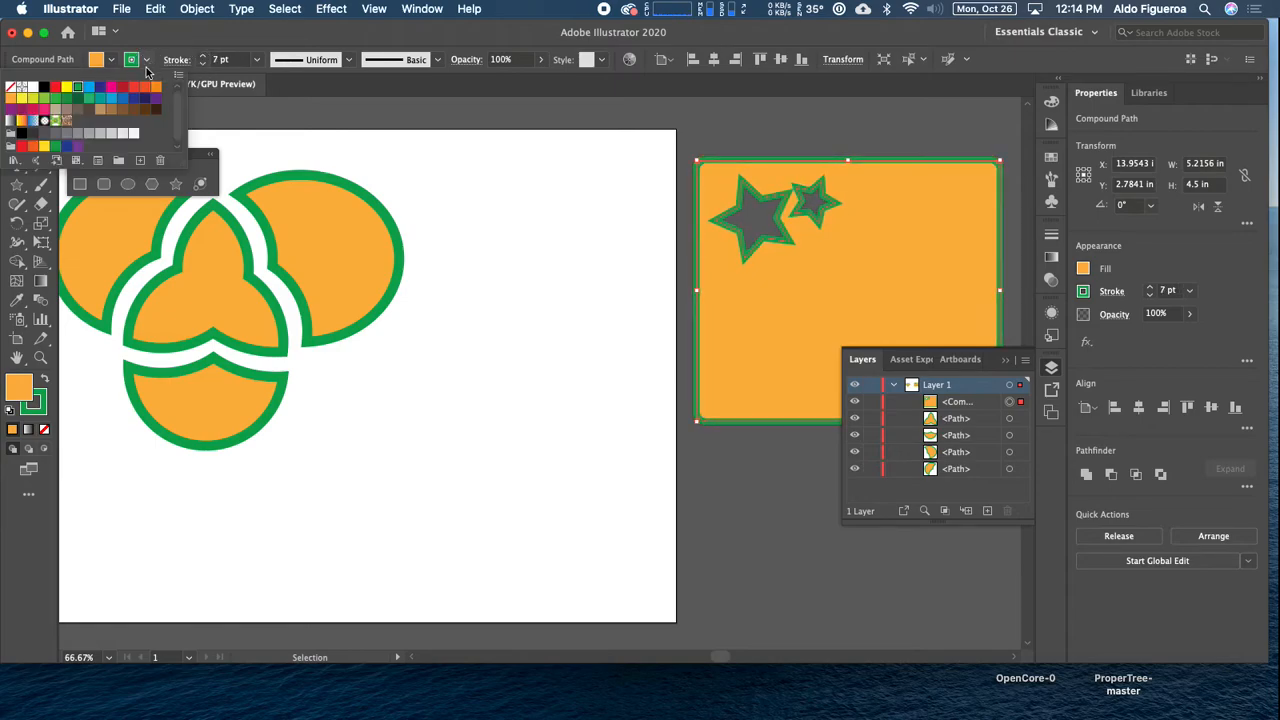
pyautogui.click(10, 88)
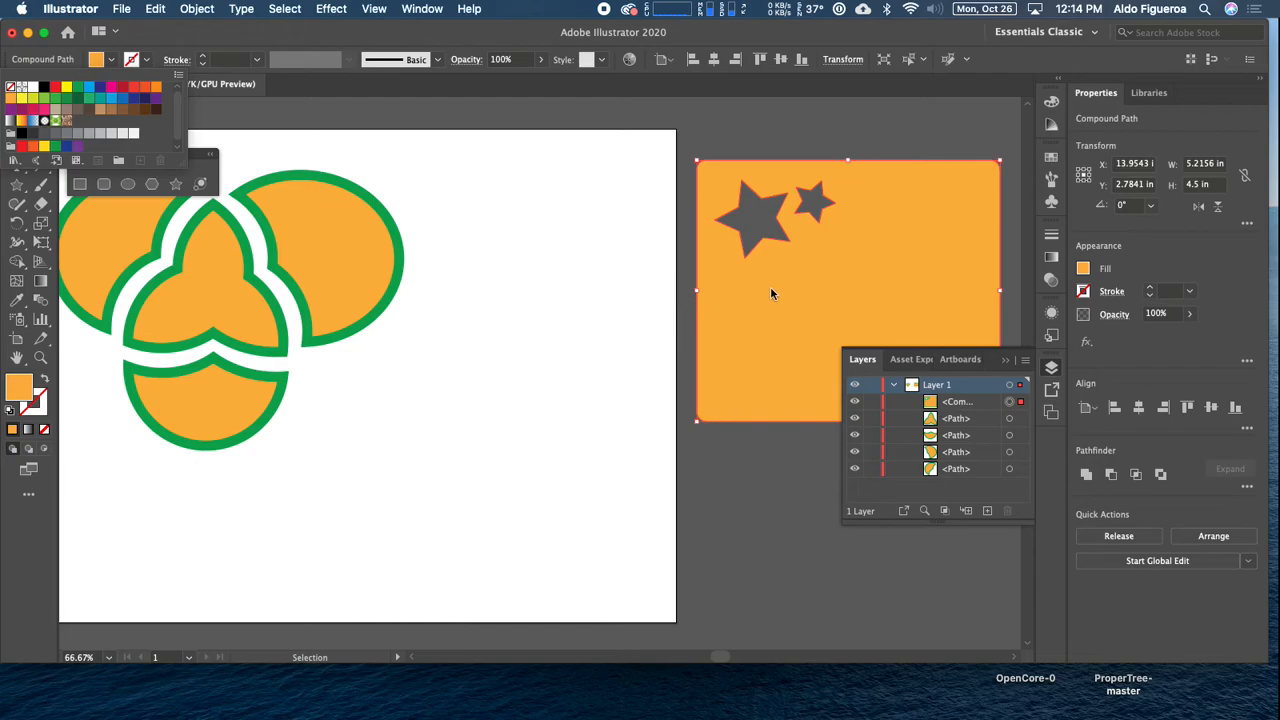
# - Move the star-cut rectangle back so it overlaps the artboard's right edge
pyautogui.click(640, 246)
pyautogui.moveTo(836, 287)
pyautogui.mouseDown()
pyautogui.moveTo(650, 333)
pyautogui.moveTo(808, 283)
pyautogui.moveTo(631, 311)
pyautogui.moveTo(619, 289)
pyautogui.mouseUp()
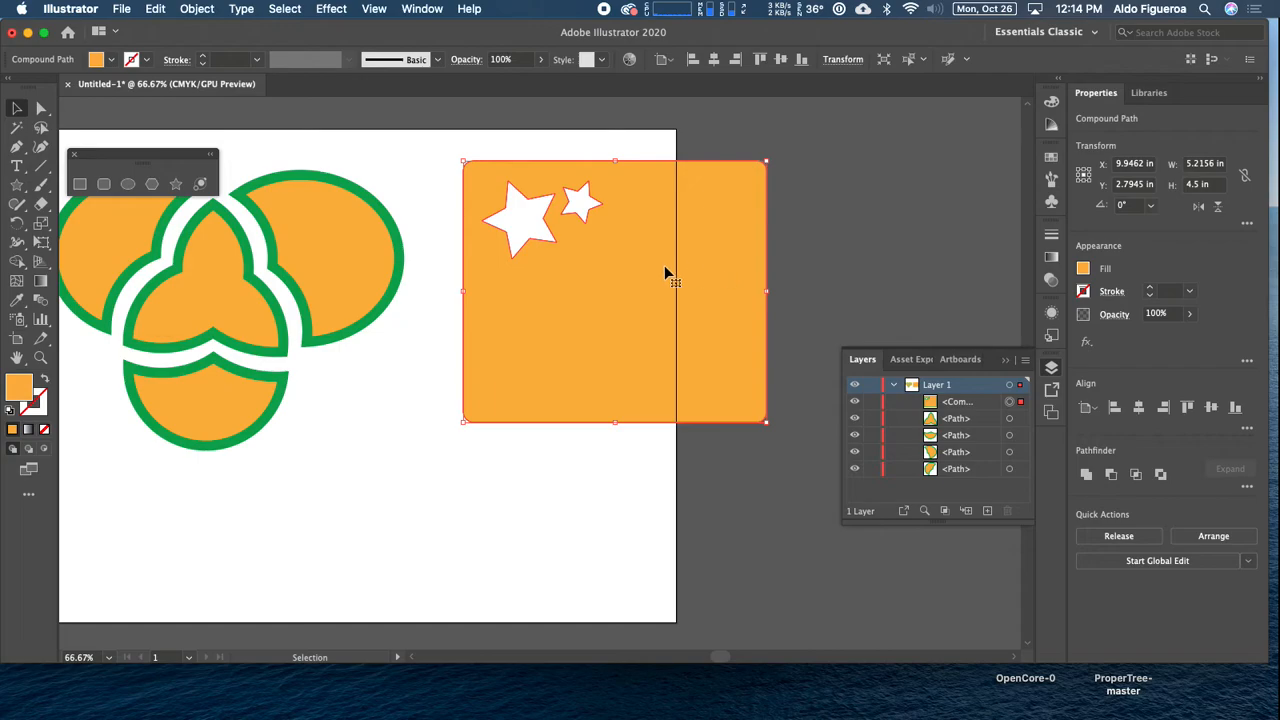
# - Draw a circle about 4.17 in wide centred on the rectangle's lower-right corner and separate their overlap with Shape Builder
pyautogui.click(134, 186)
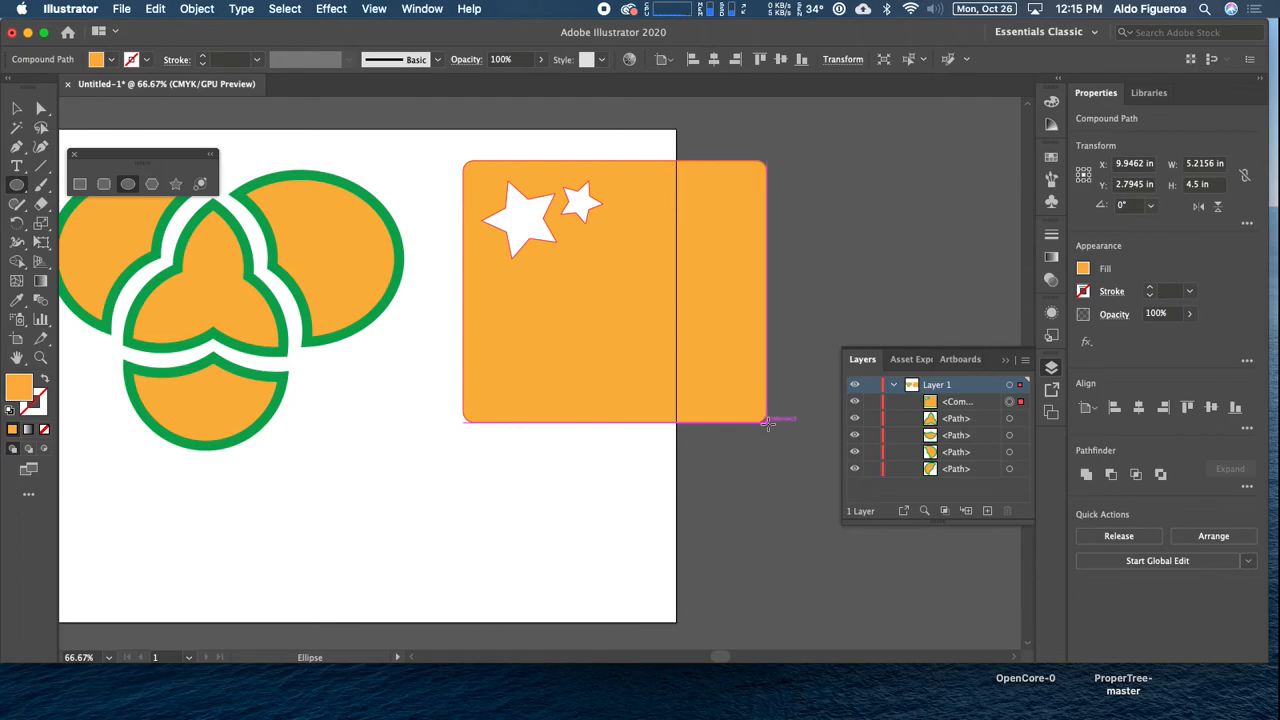
pyautogui.moveTo(766, 422); pyautogui.dragTo(650, 300)
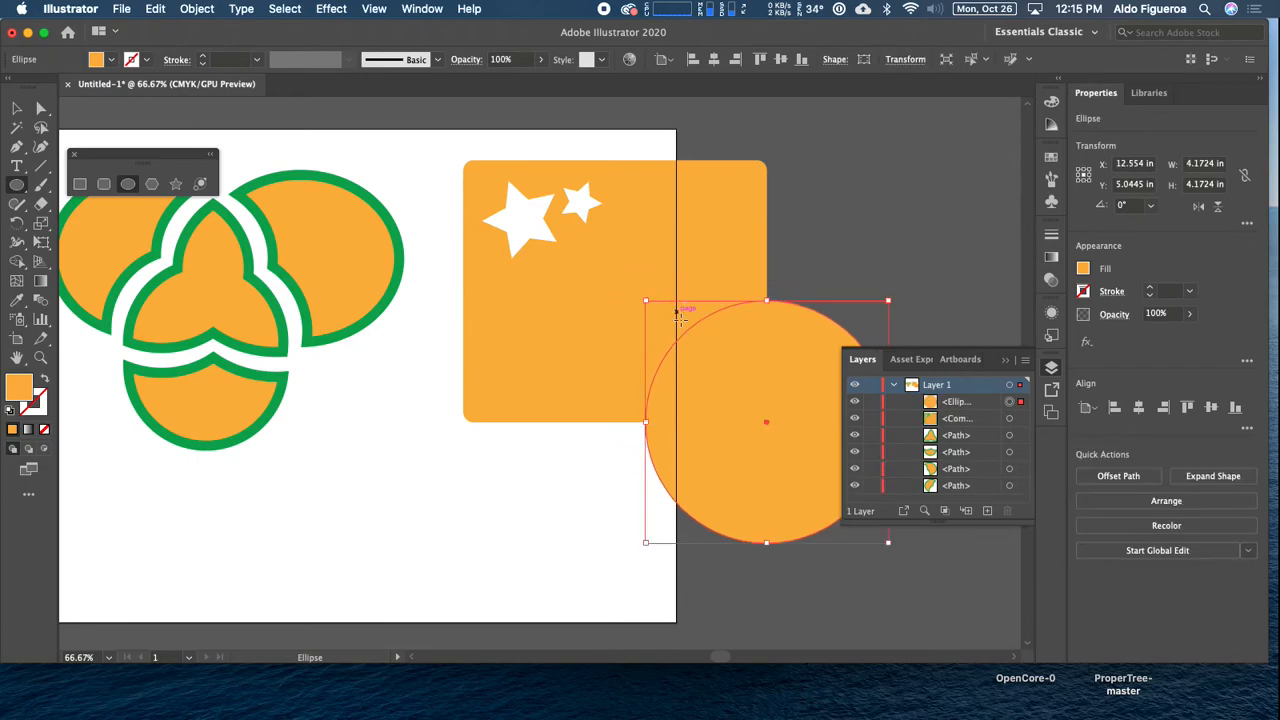
pyautogui.click(19, 111)
pyautogui.moveTo(592, 482); pyautogui.dragTo(786, 362)
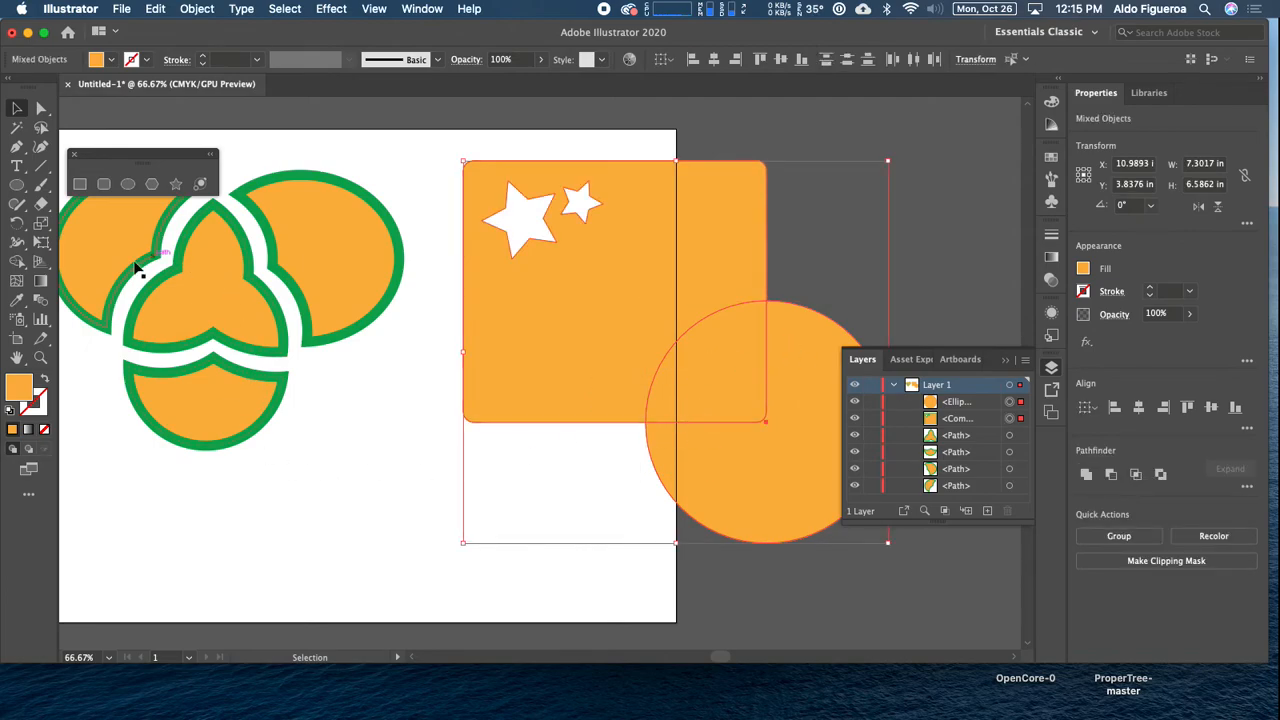
pyautogui.click(16, 262)
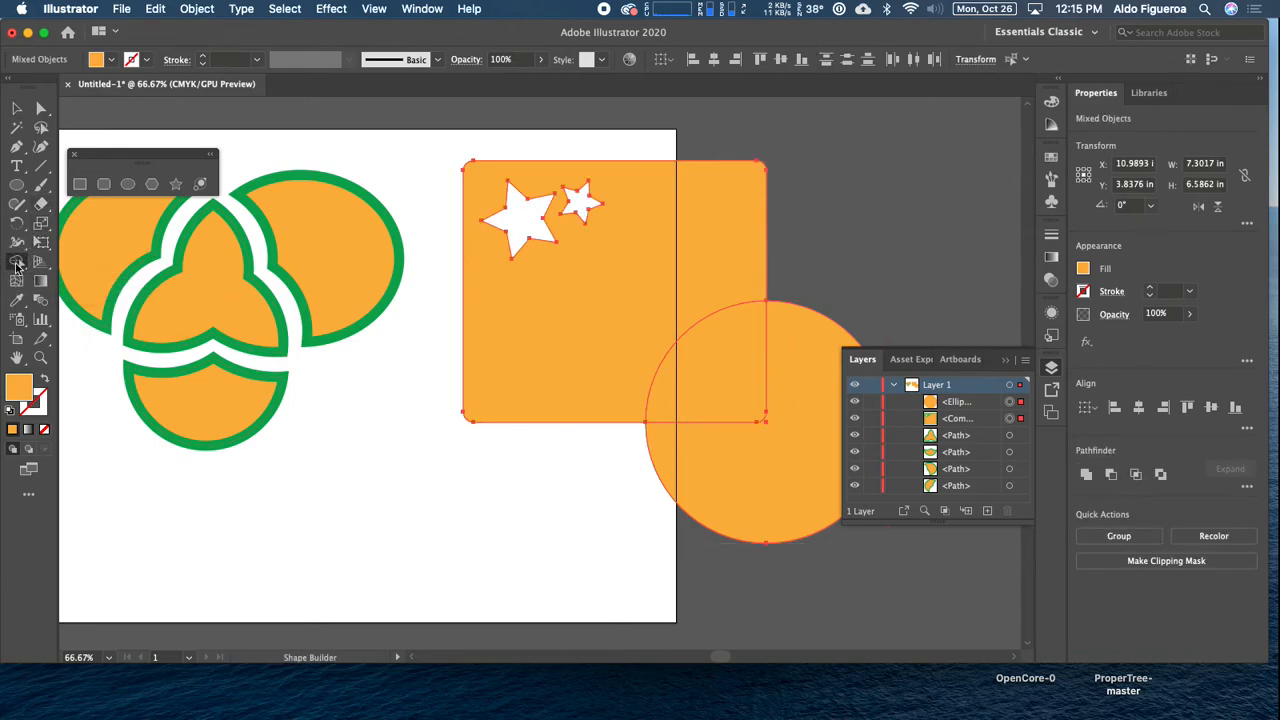
pyautogui.click(733, 382)
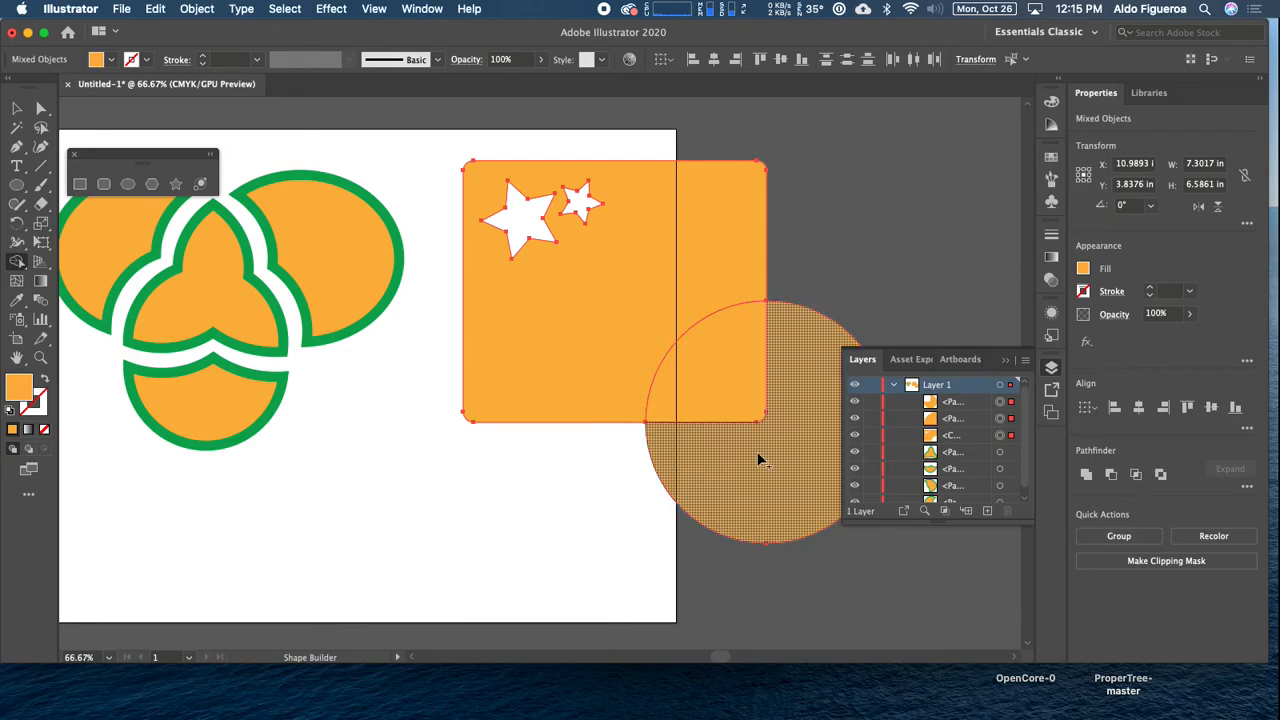
# - Try merging the overlap area into the circle with Shape Builder, and undo the merge
pyautogui.moveTo(737, 408); pyautogui.dragTo(782, 432)
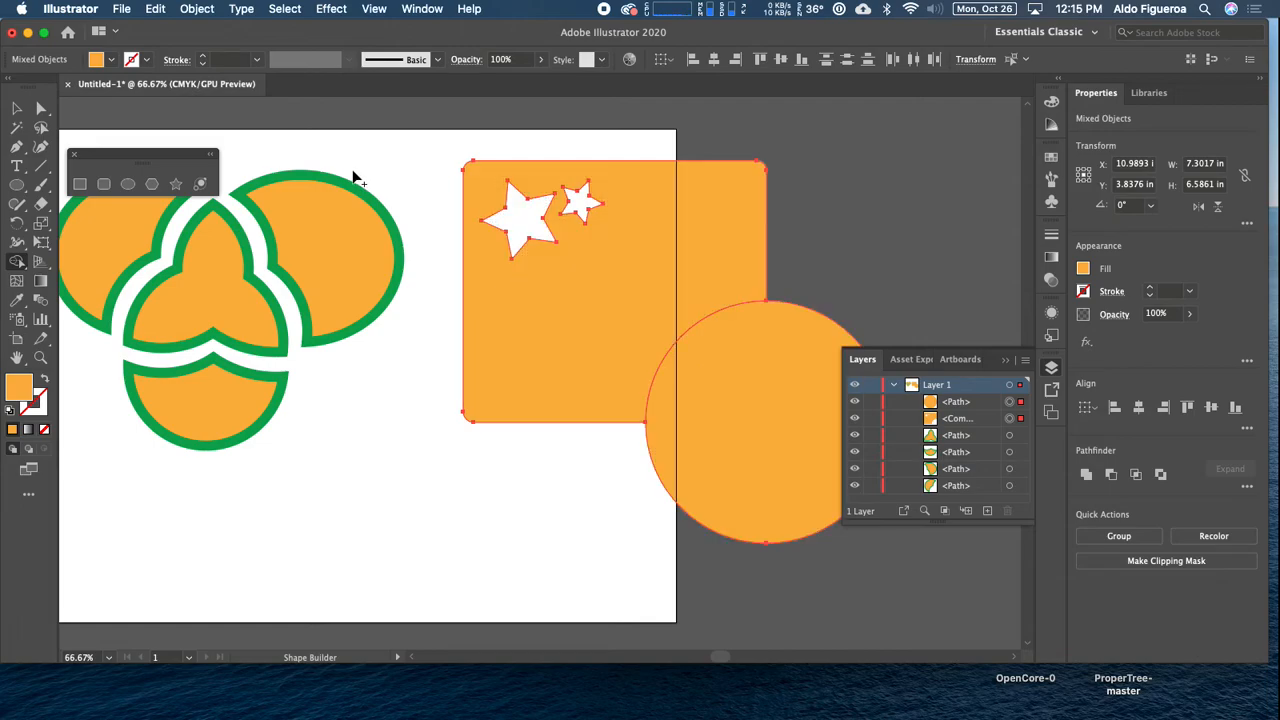
pyautogui.click(155, 9)
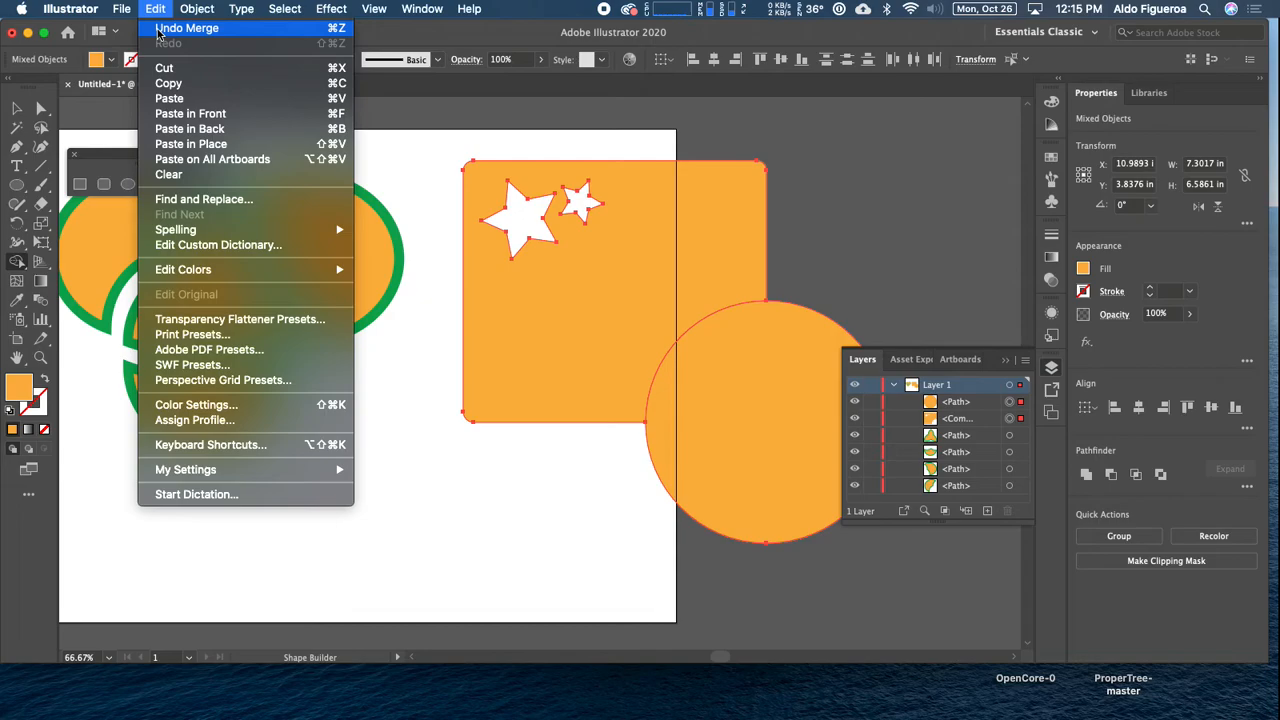
pyautogui.click(158, 28)
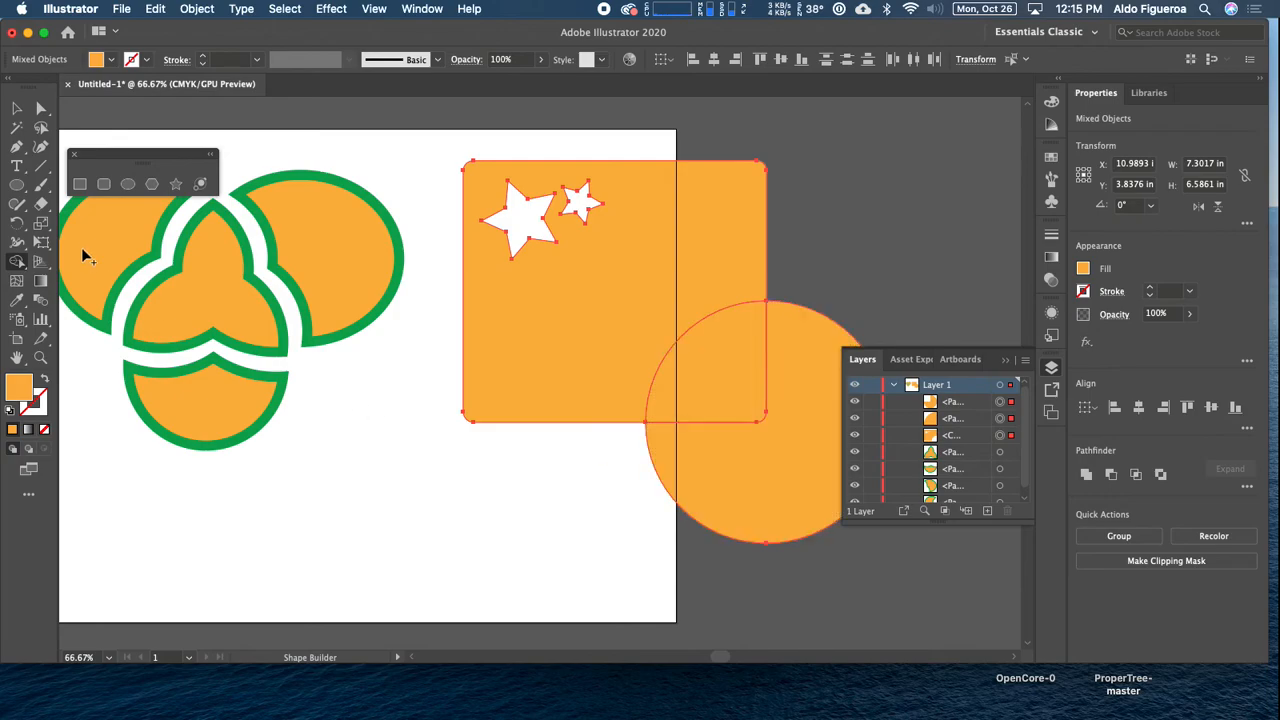
# - Delete the separated overlap piece and shift the remaining rectangle and circle parts slightly right relative to the artboard
pyautogui.click(16, 108)
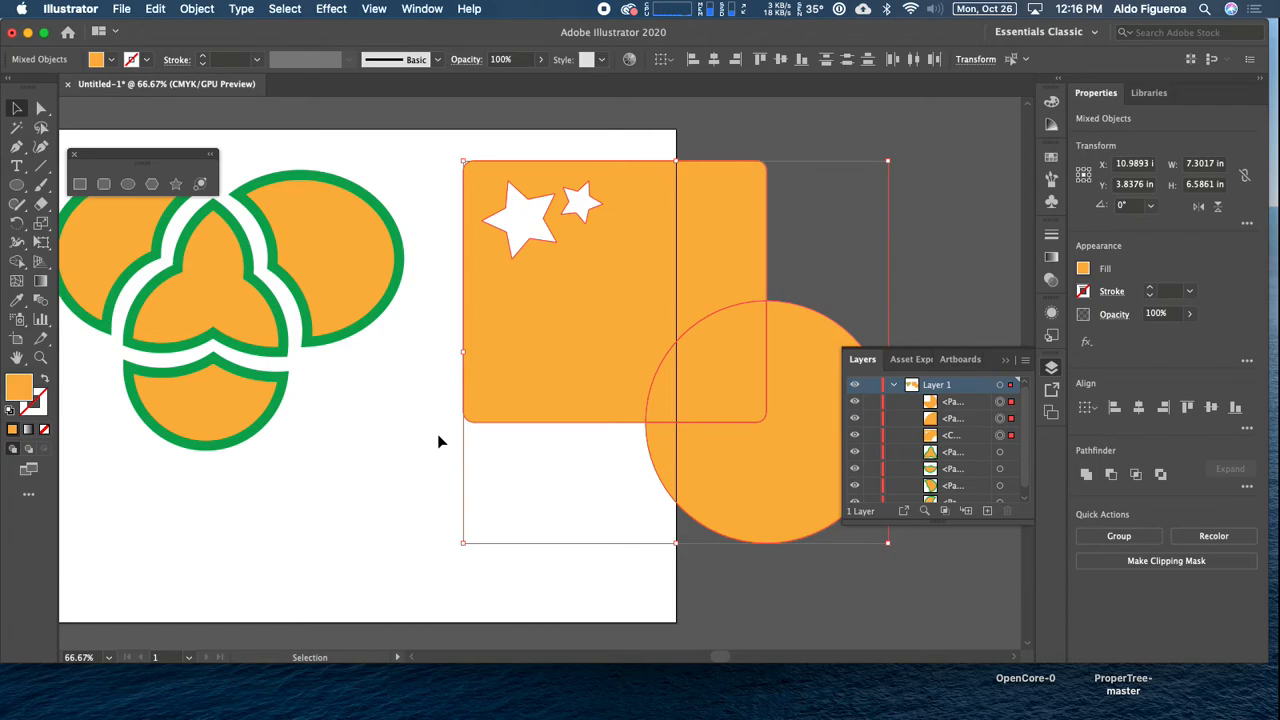
pyautogui.click(431, 490)
pyautogui.click(716, 390)
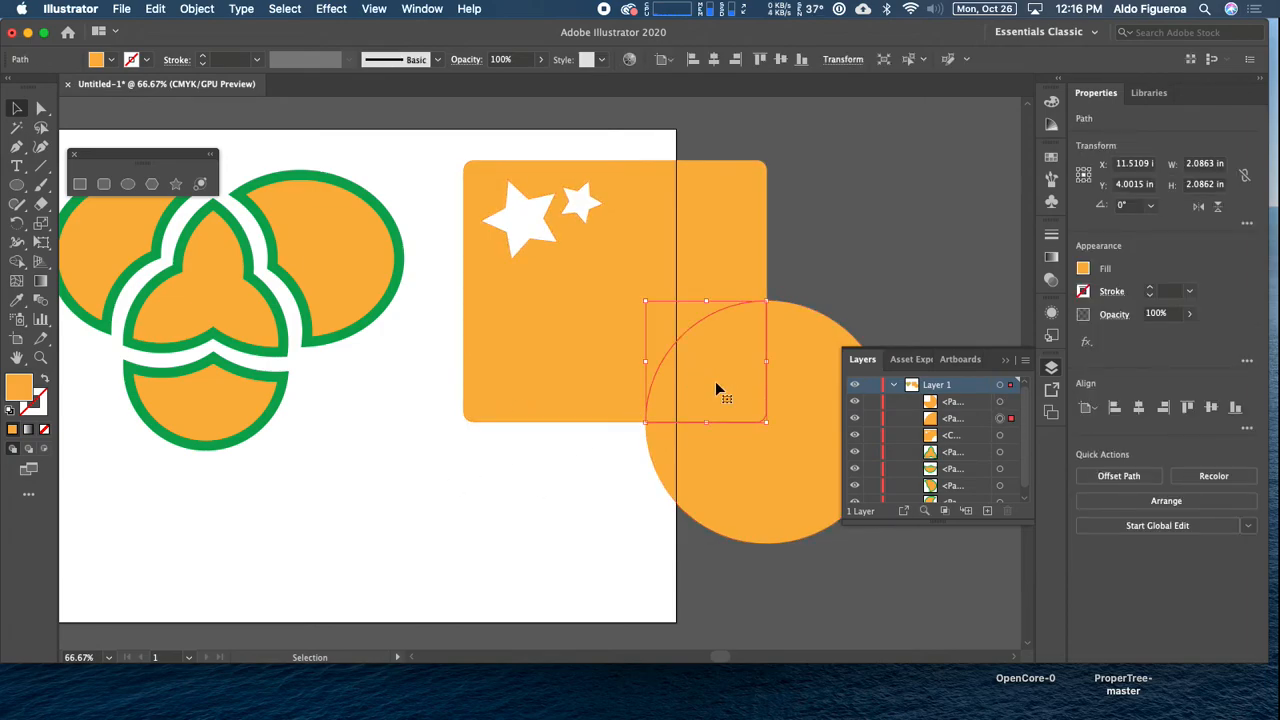
pyautogui.press('Delete')
pyautogui.moveTo(621, 315); pyautogui.dragTo(480, 303)
pyautogui.moveTo(621, 292); pyautogui.dragTo(549, 322)
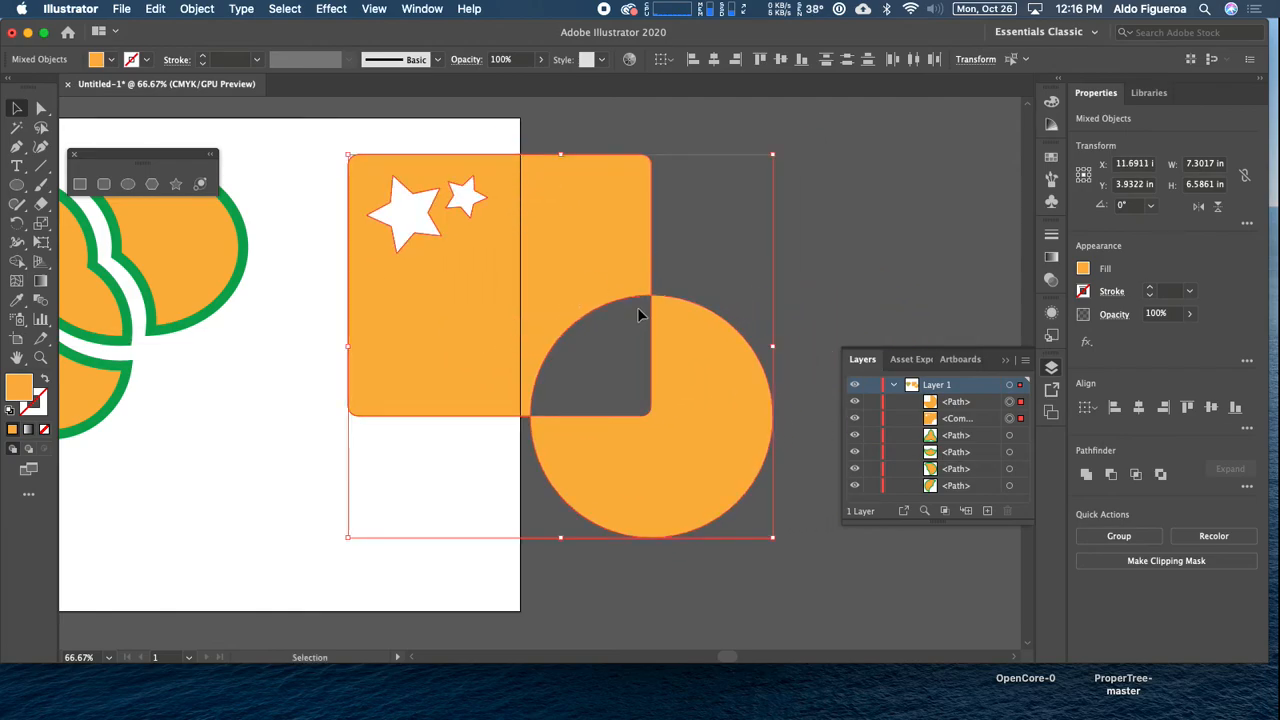
# - Delete the rest of the circle, leaving the rectangle with a curved cut-out at its lower-right corner
pyautogui.click(838, 221)
pyautogui.click(703, 381)
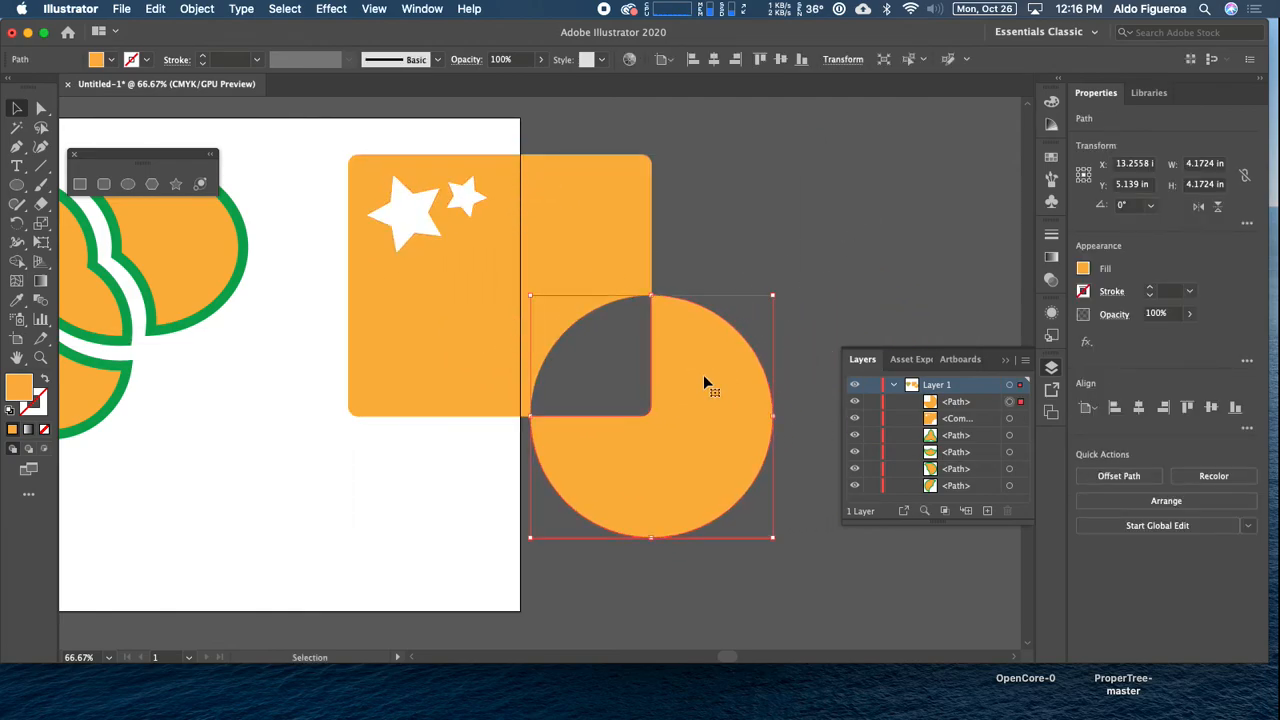
pyautogui.press('Delete')
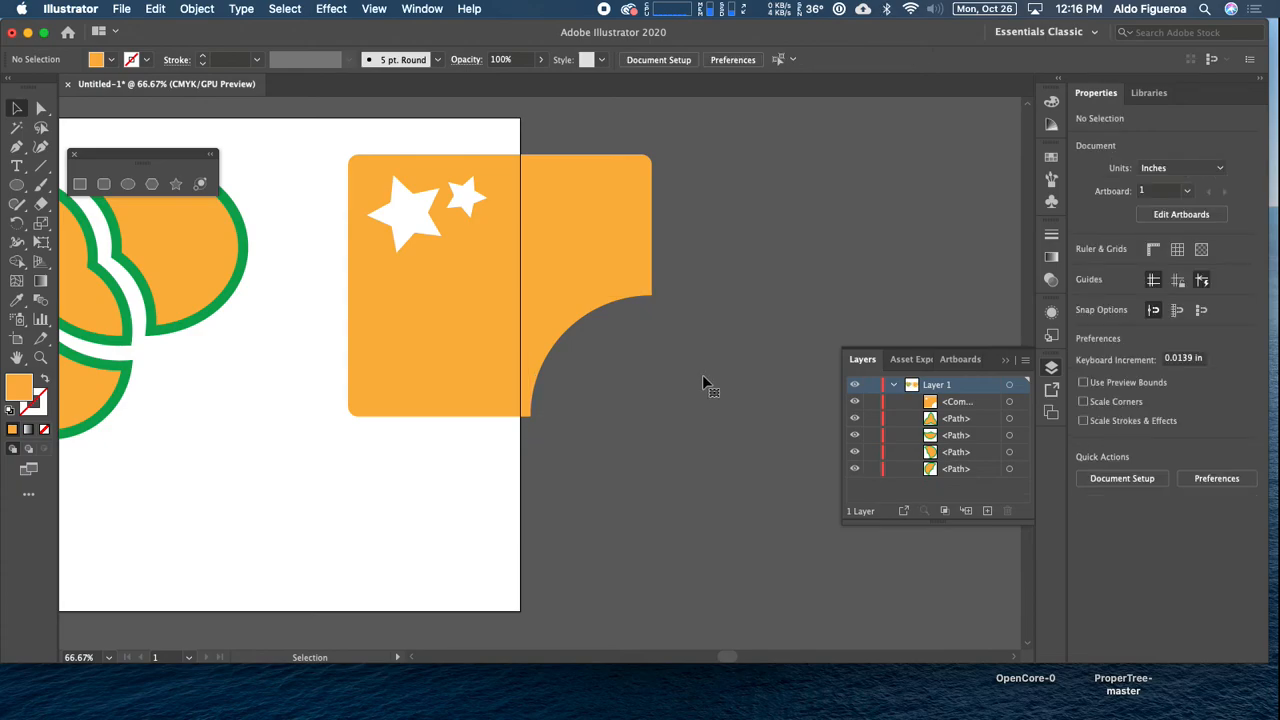
pyautogui.press('space')
pyautogui.moveTo(431, 315); pyautogui.dragTo(582, 328)
pyautogui.press('space')
pyautogui.moveTo(658, 349); pyautogui.dragTo(588, 366)
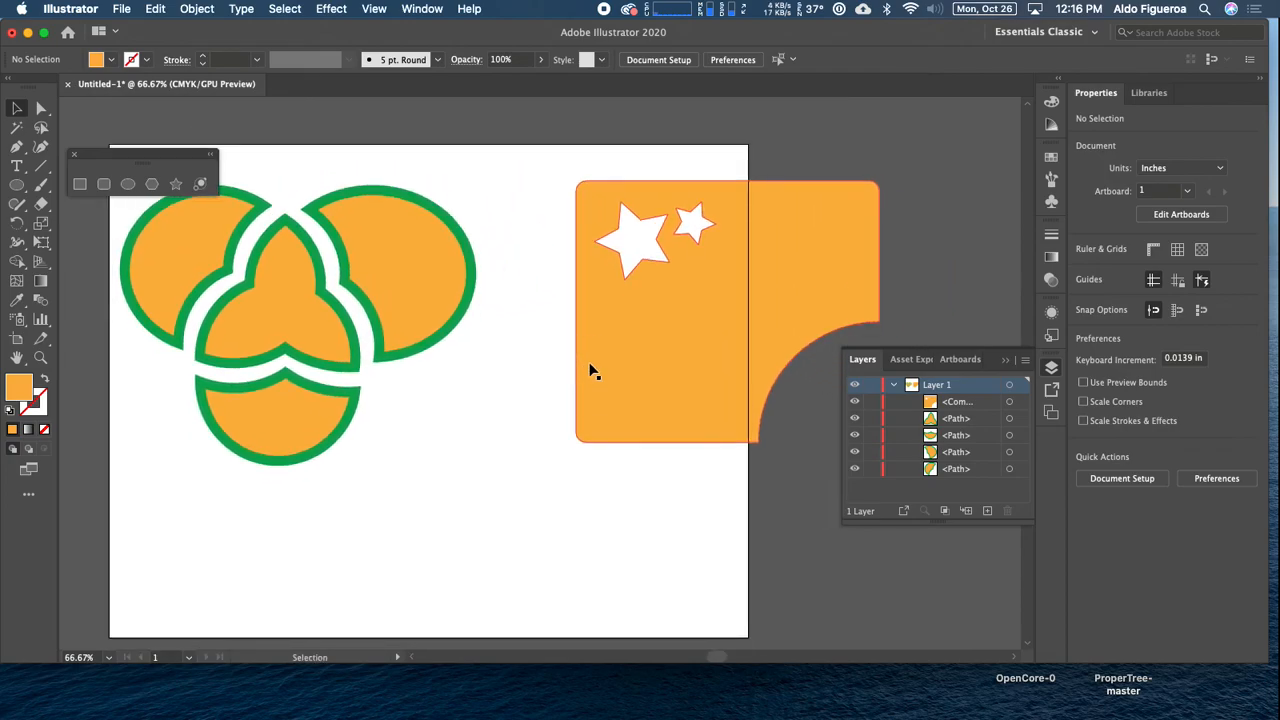